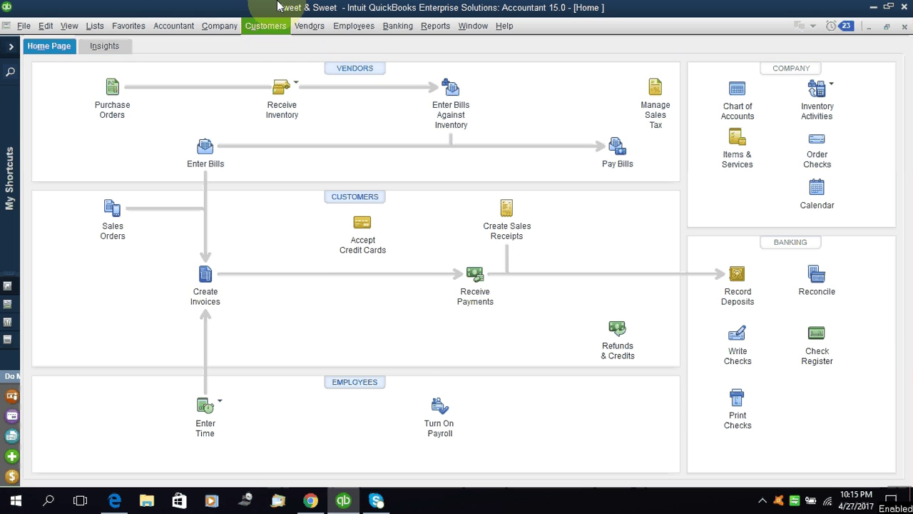
# Open a blank invoice numbered 4351, dated 04/26/2017, from the Customers menu
pyautogui.click(264, 28)
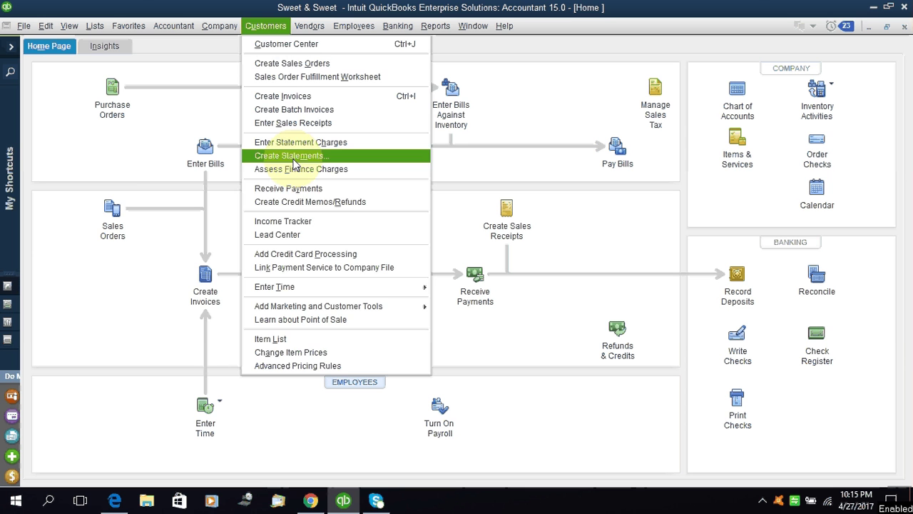
pyautogui.click(154, 308)
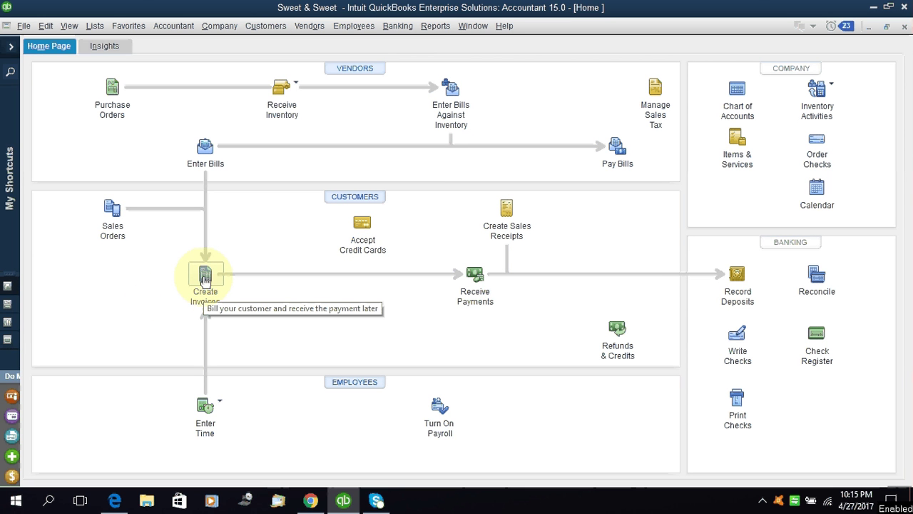
pyautogui.click(205, 277)
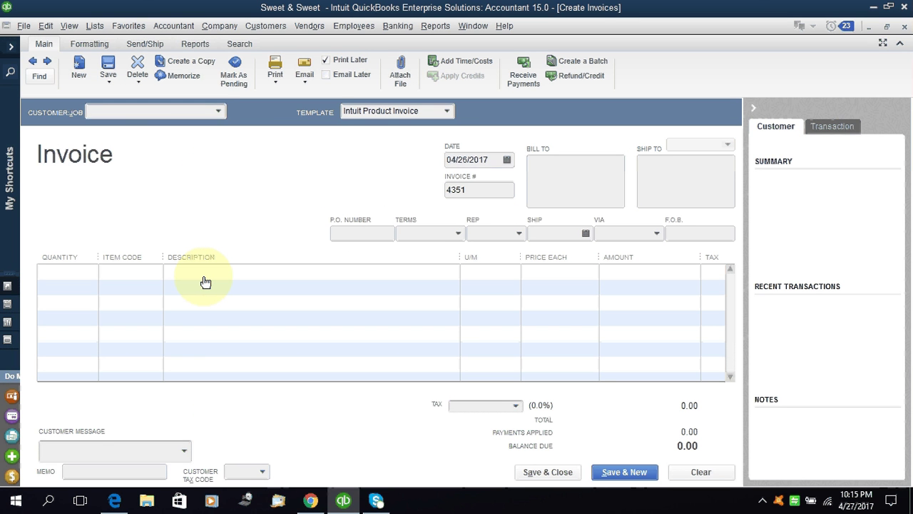
pyautogui.press('Escape')
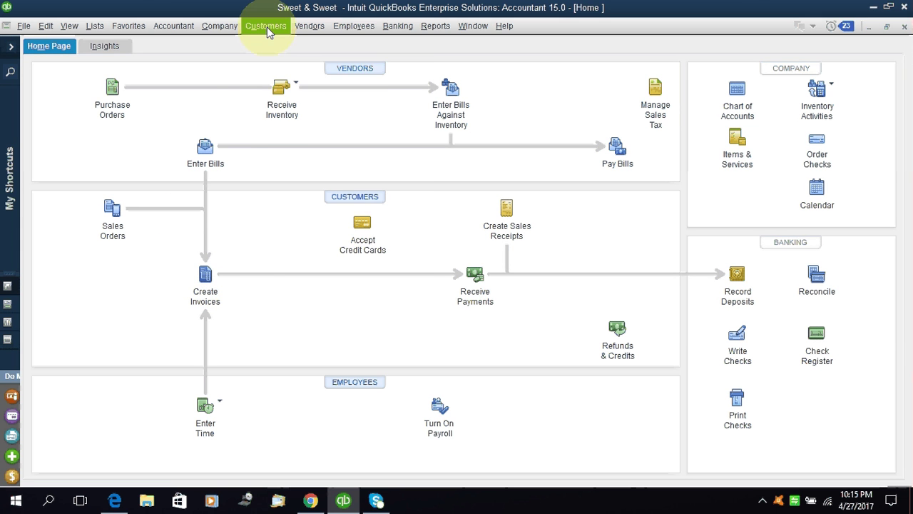
pyautogui.click(267, 27)
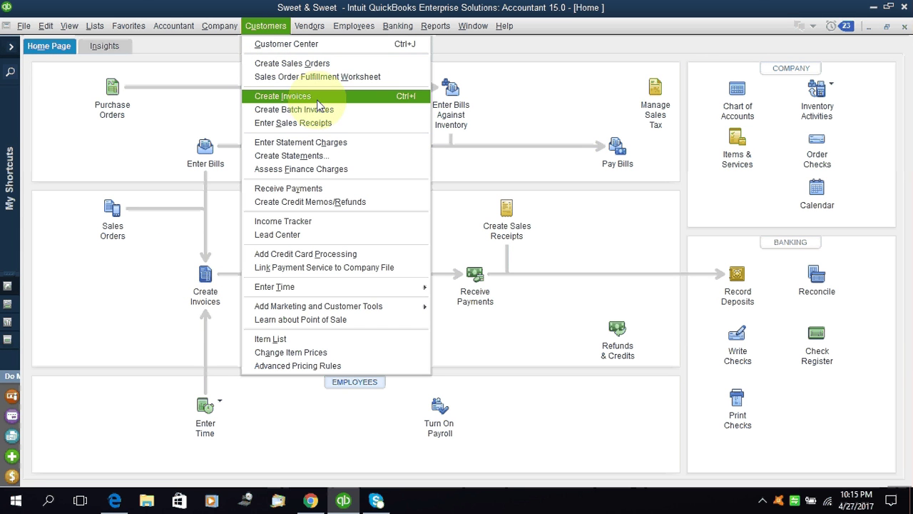
pyautogui.click(372, 97)
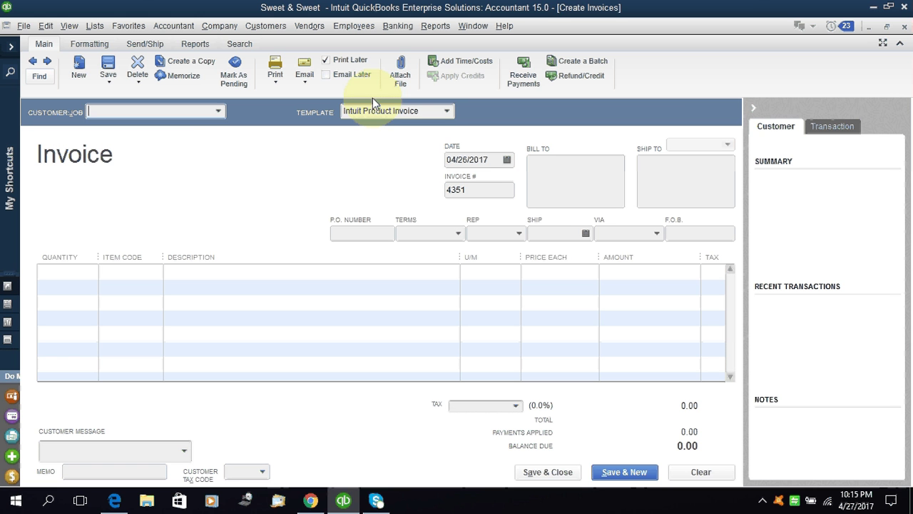
# Choose Bob & Co as the invoice customer and accept the credit-limit warning
pyautogui.click(218, 112)
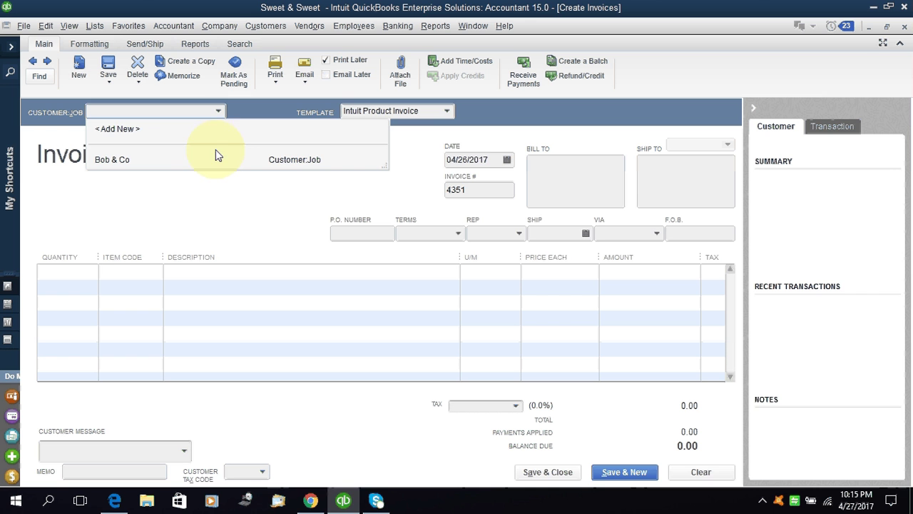
pyautogui.click(190, 166)
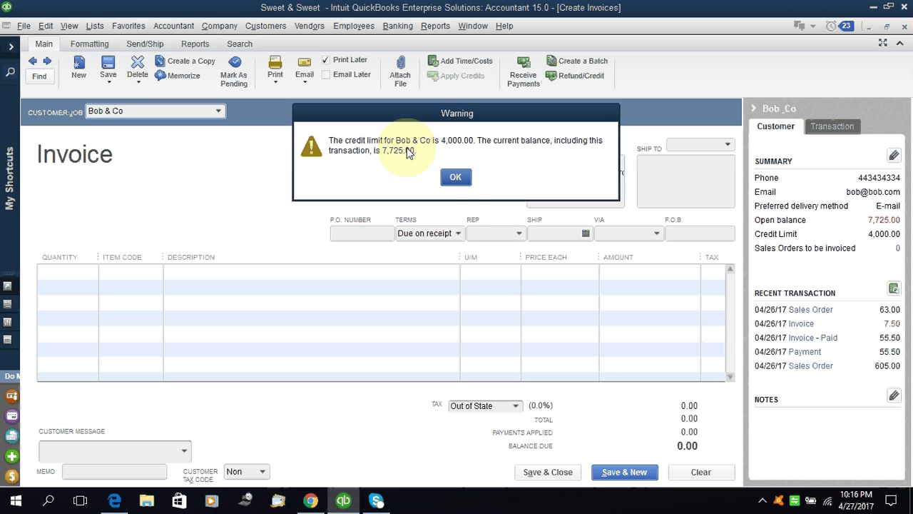
pyautogui.click(453, 177)
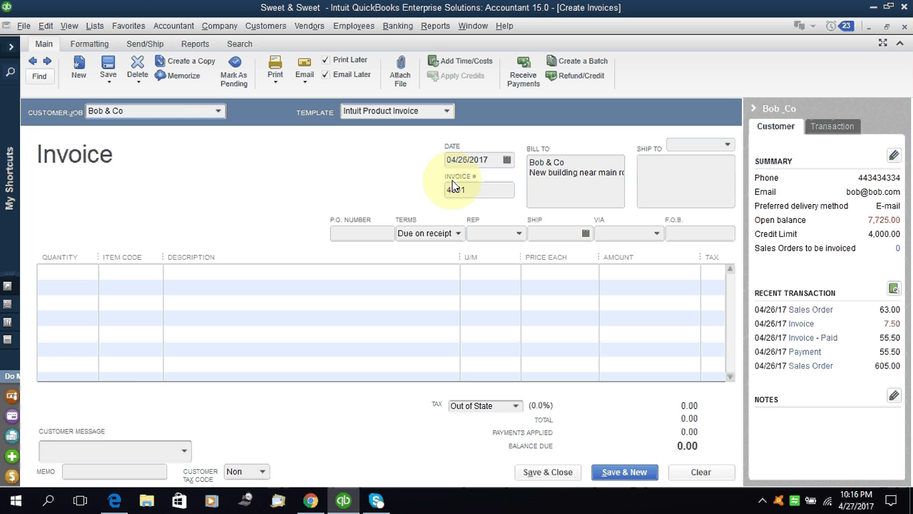
# Keep the Intuit Product Invoice template after browsing the template list
pyautogui.click(449, 111)
pyautogui.click(449, 112)
pyautogui.click(449, 112)
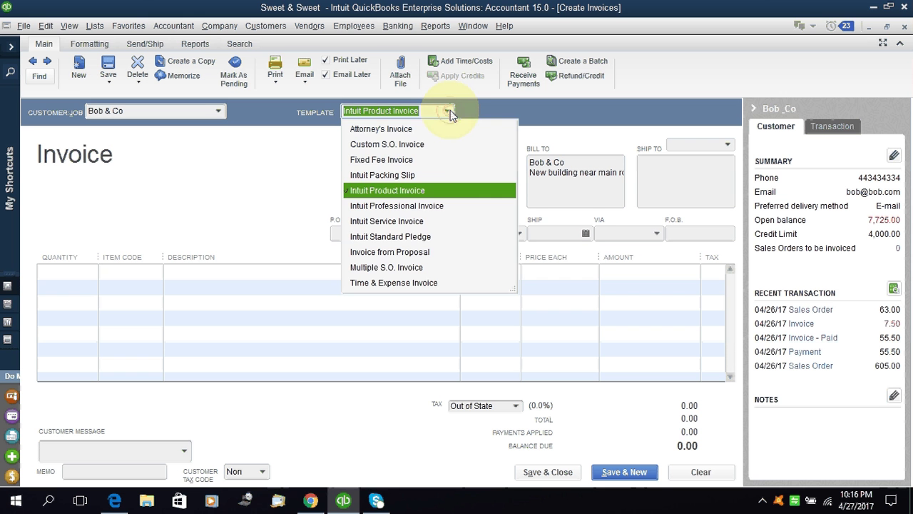
pyautogui.click(449, 112)
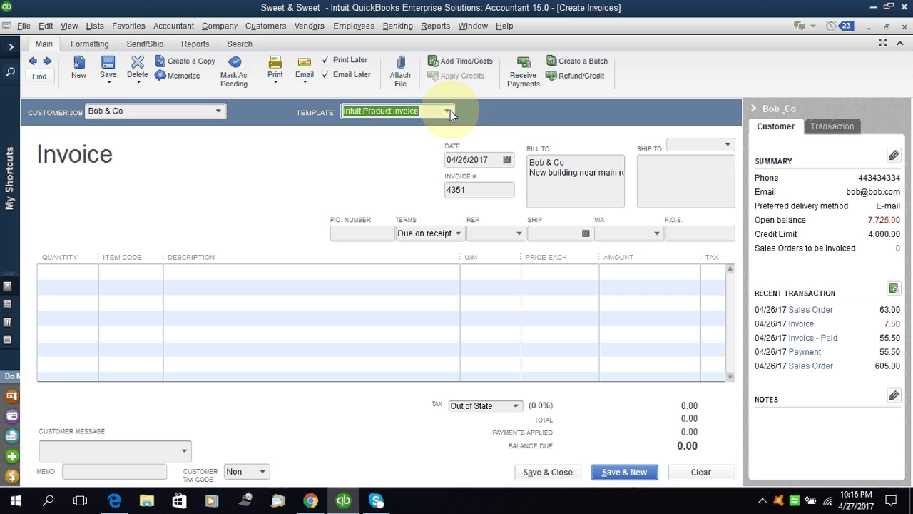
pyautogui.click(448, 111)
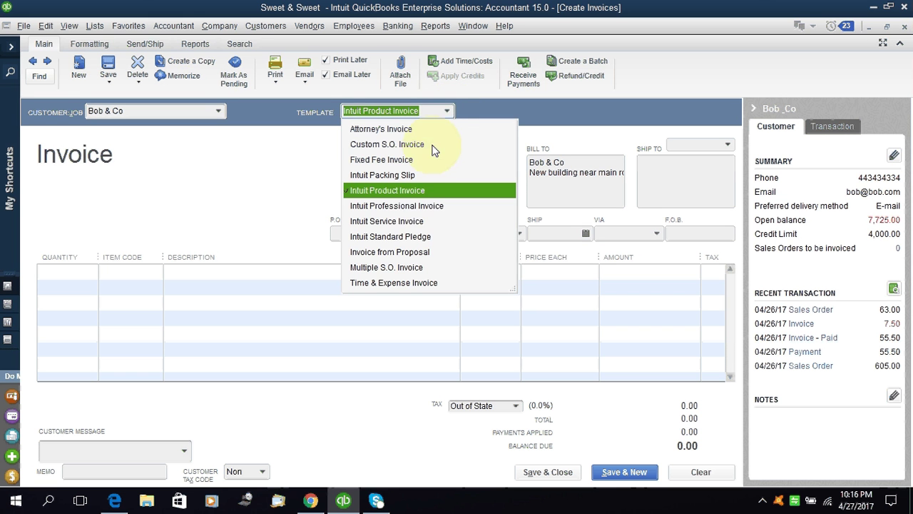
pyautogui.click(445, 112)
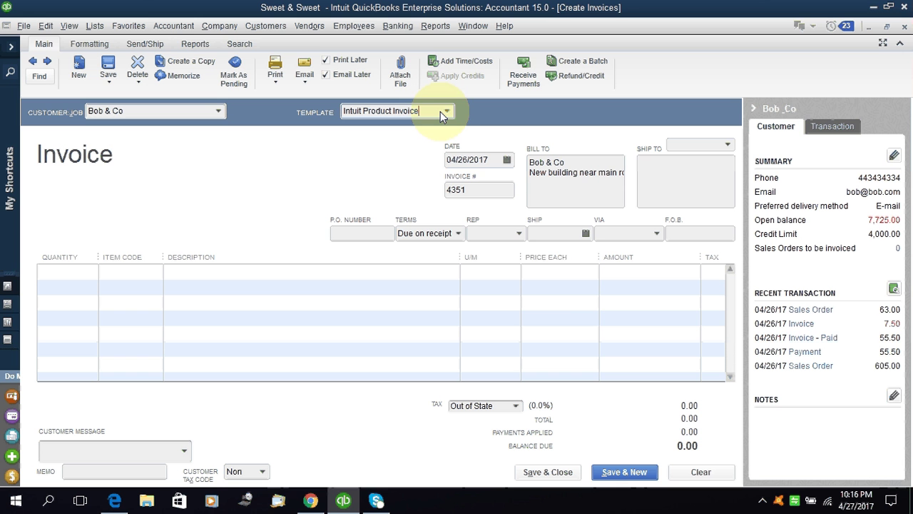
# Set the invoice date to 04/27/2017 from the calendar
pyautogui.click(507, 161)
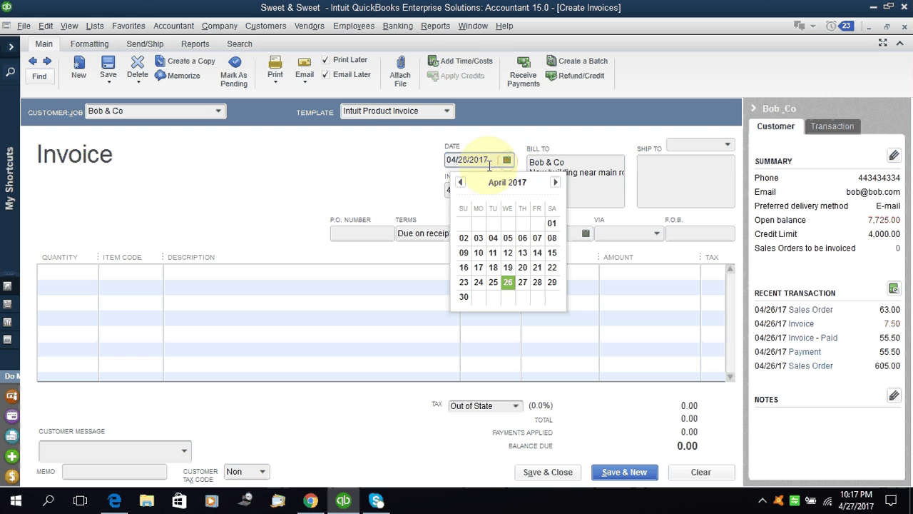
pyautogui.click(524, 284)
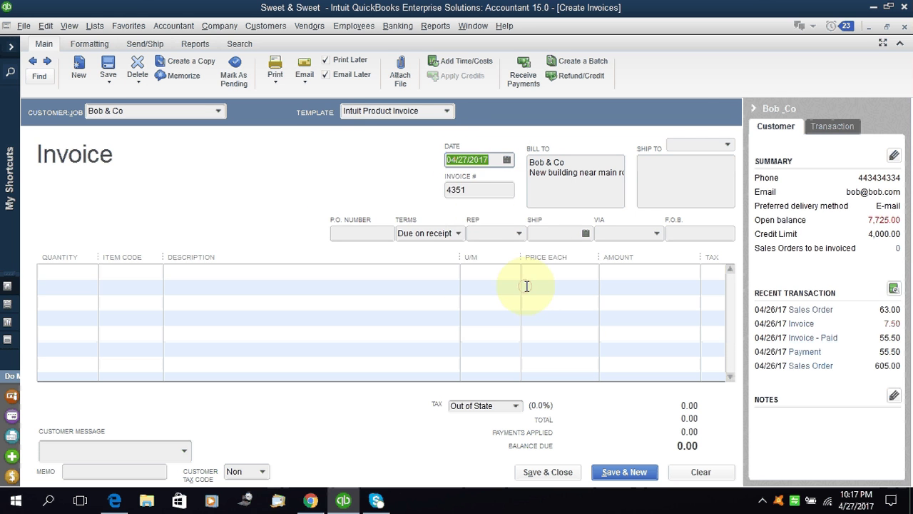
pyautogui.click(483, 191)
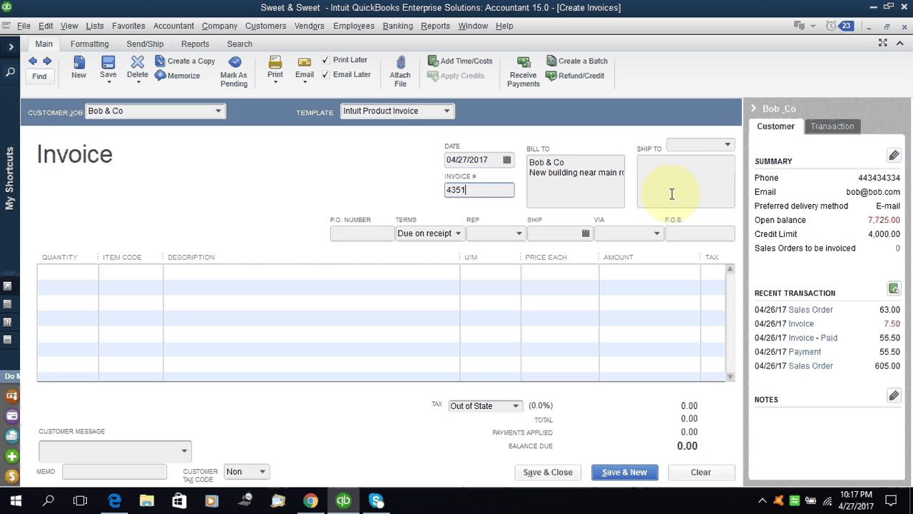
pyautogui.click(726, 146)
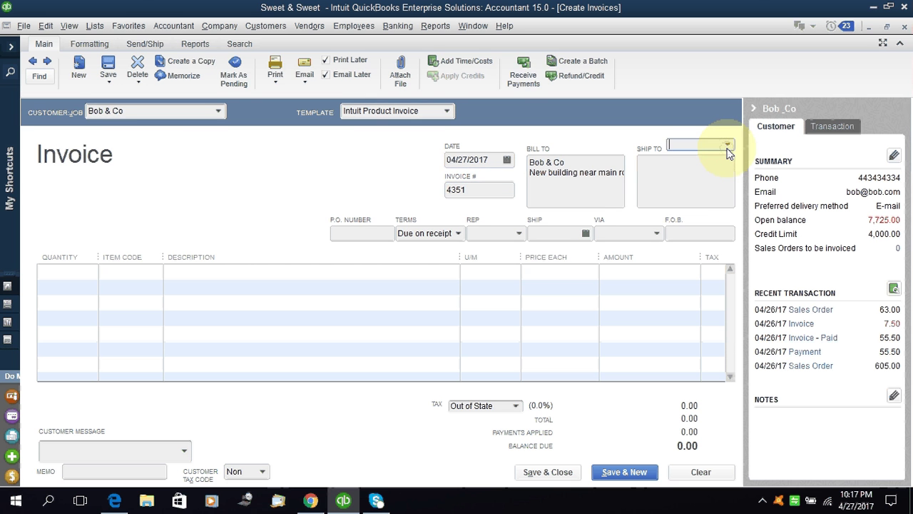
pyautogui.click(727, 146)
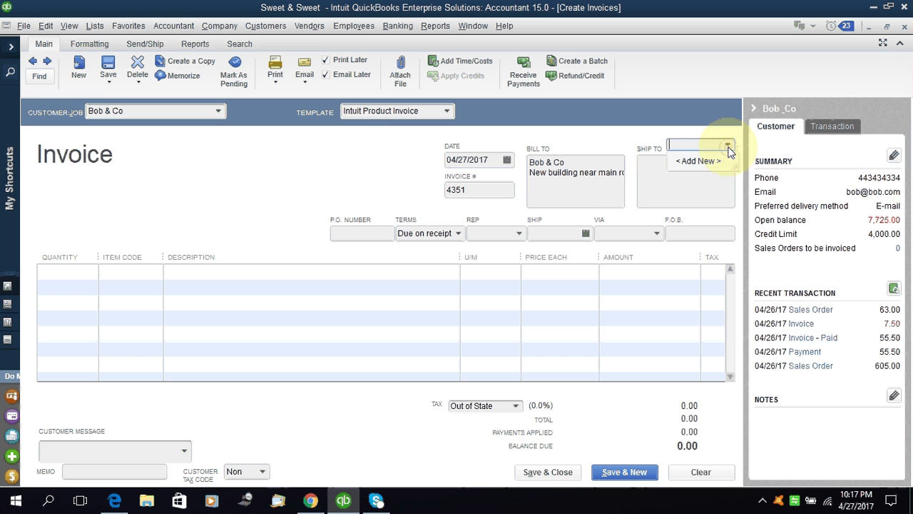
pyautogui.click(698, 163)
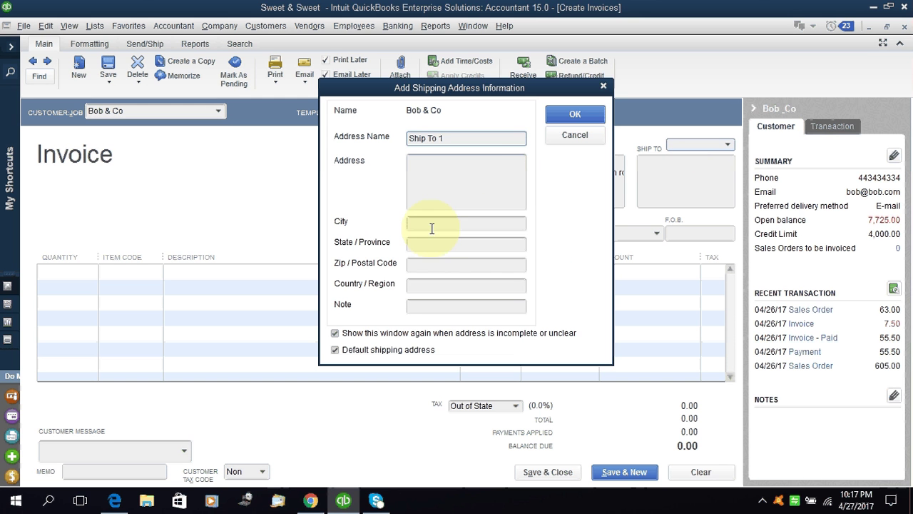
pyautogui.click(571, 118)
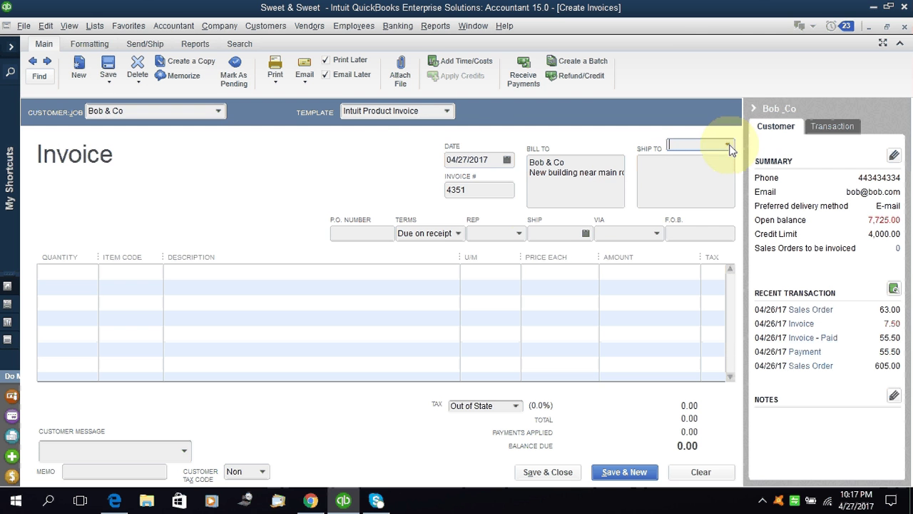
pyautogui.click(376, 236)
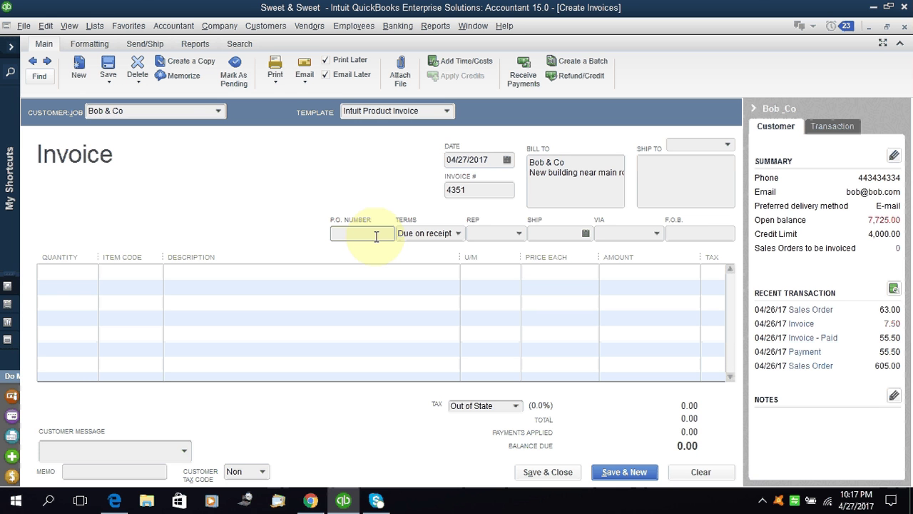
# Enter P.O. number 64646 and keep the terms as Due on receipt
pyautogui.write('64646')
pyautogui.click(458, 233)
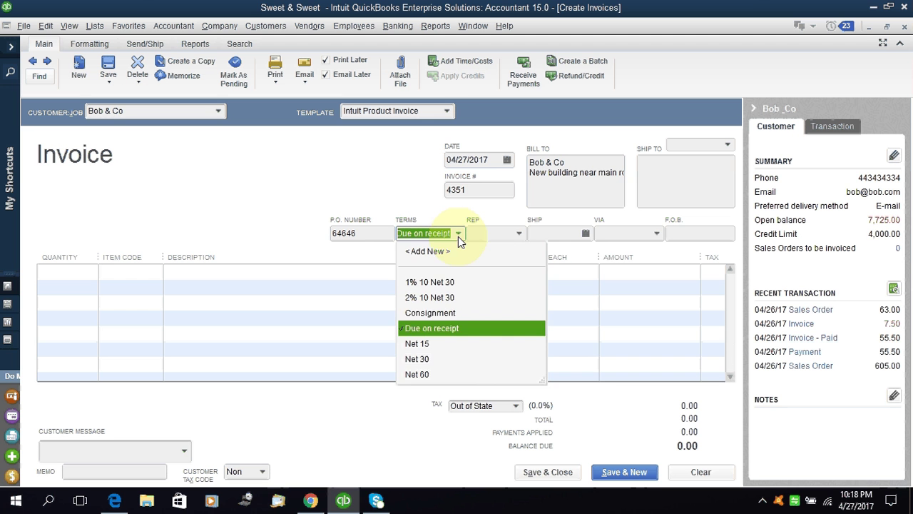
pyautogui.click(458, 236)
pyautogui.click(458, 236)
pyautogui.click(458, 236)
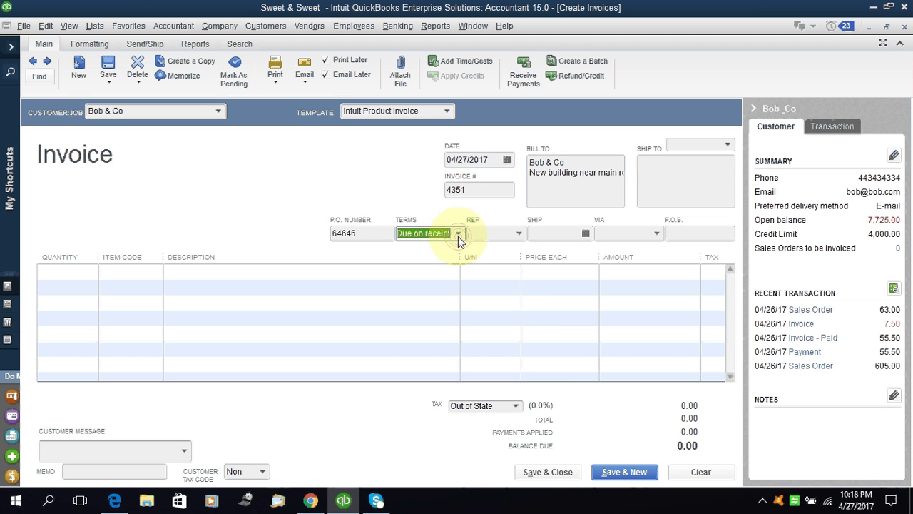
pyautogui.click(458, 236)
pyautogui.click(458, 236)
pyautogui.click(458, 237)
pyautogui.click(458, 236)
# Assign rep A, set ship date 04/27/2017, and leave the Via shipping method blank
pyautogui.click(519, 236)
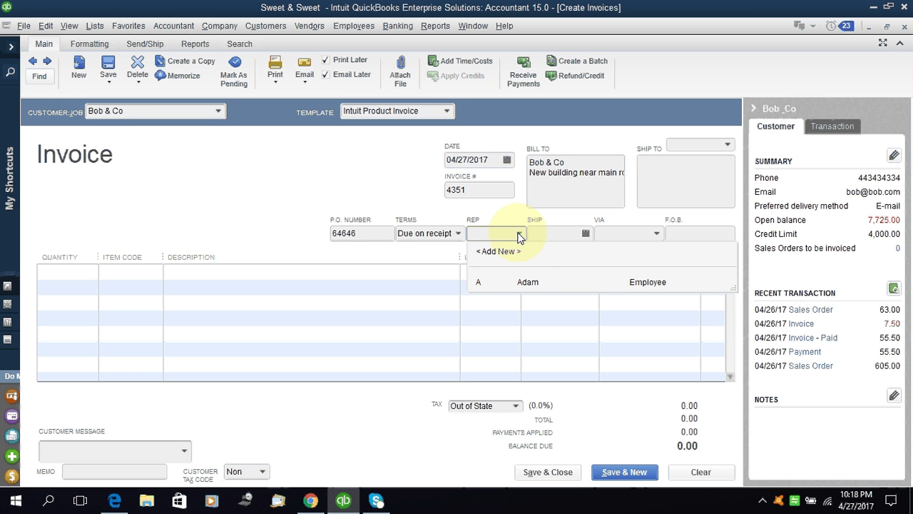
pyautogui.click(528, 285)
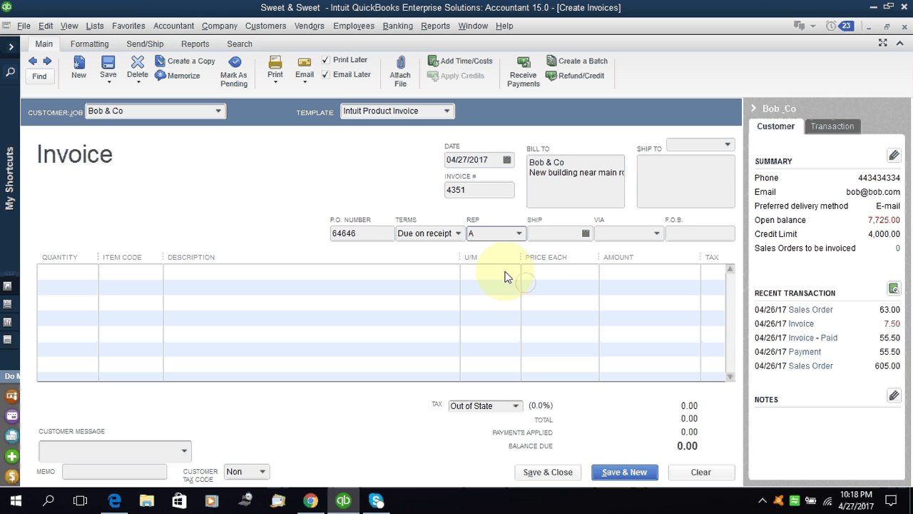
pyautogui.click(584, 234)
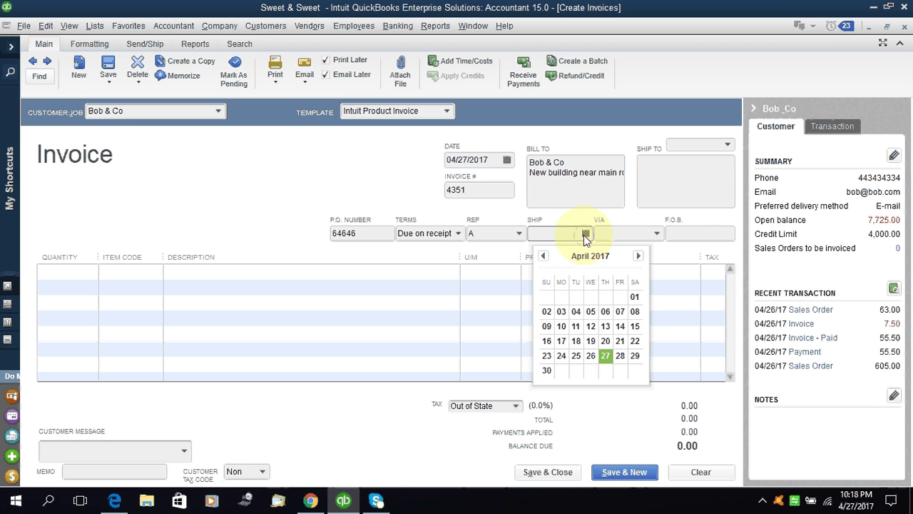
pyautogui.click(605, 355)
pyautogui.click(605, 355)
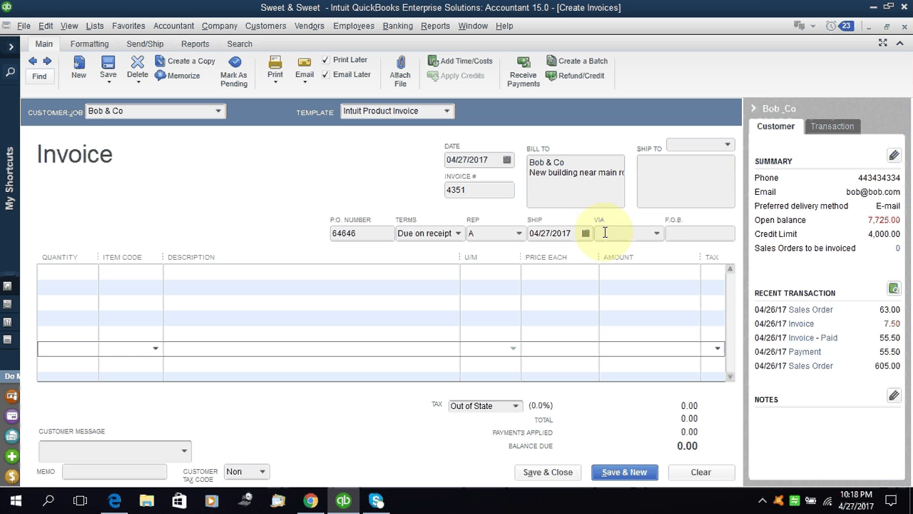
pyautogui.click(657, 236)
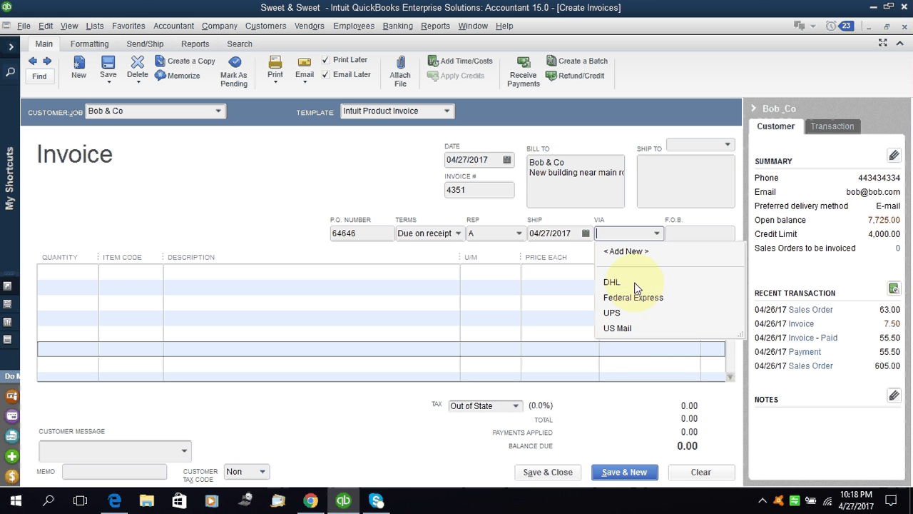
pyautogui.click(702, 232)
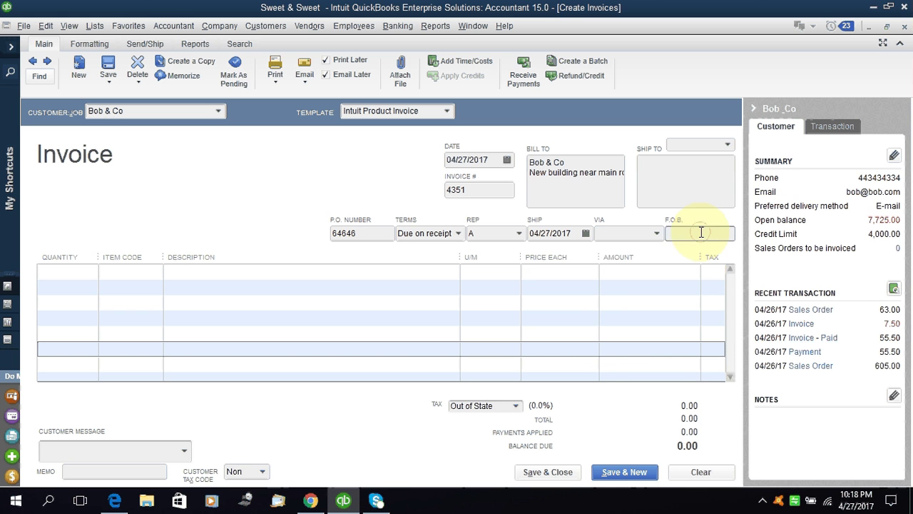
# Choose chocolate as the item code on the invoice's first line
pyautogui.click(79, 272)
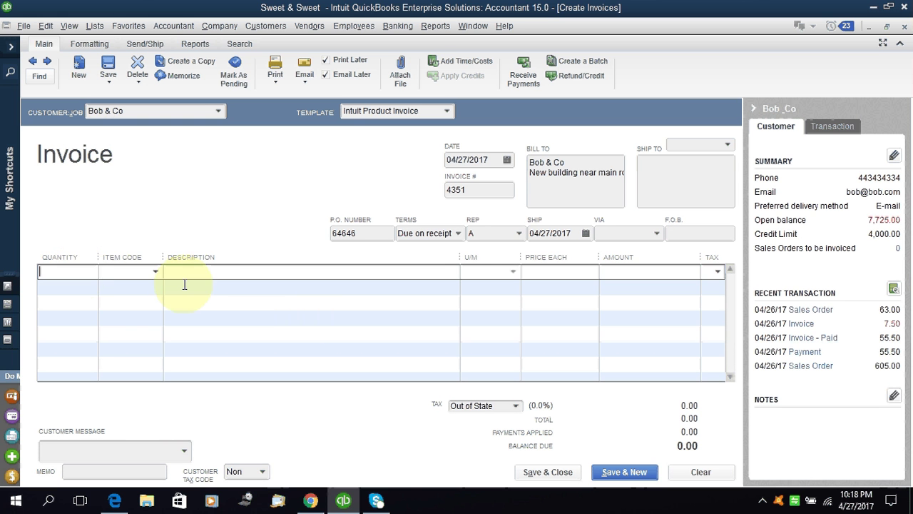
pyautogui.click(154, 272)
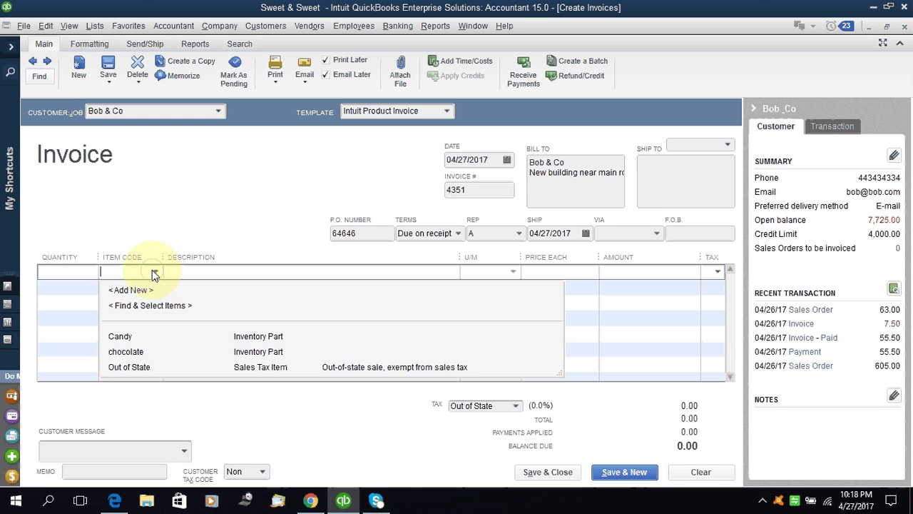
pyautogui.click(128, 351)
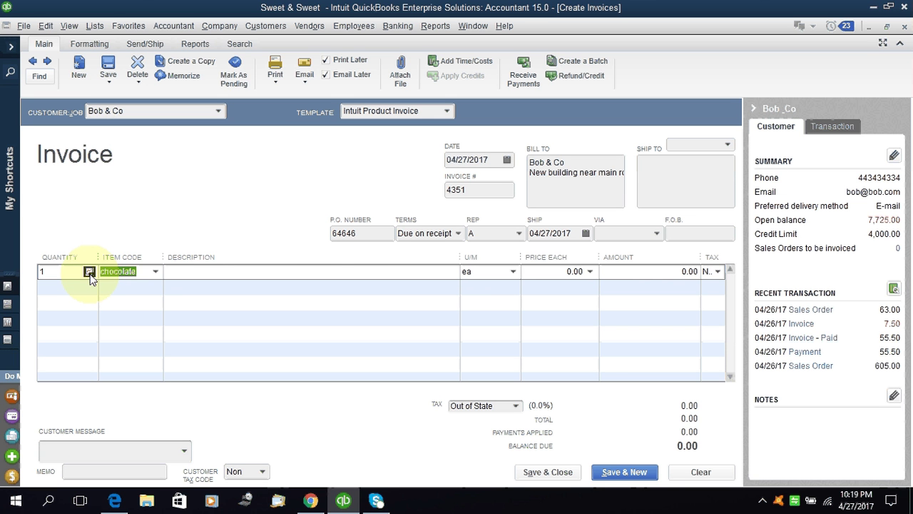
pyautogui.click(89, 272)
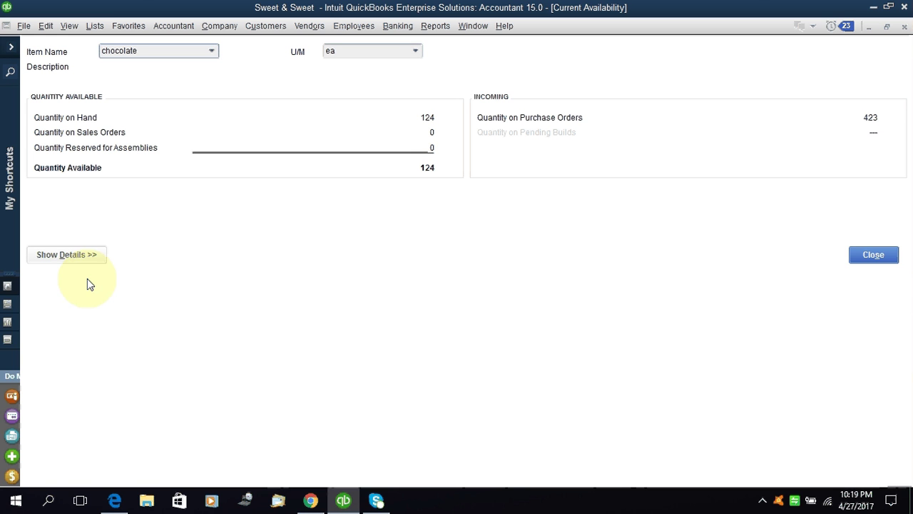
pyautogui.click(72, 260)
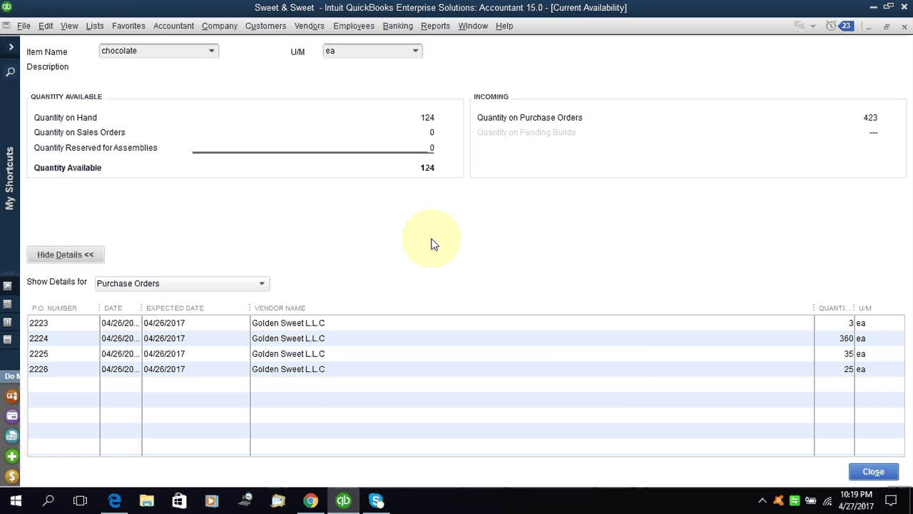
# Set the chocolate line's quantity to 10 and its description to 'mnago chacolate'
pyautogui.press('Escape')
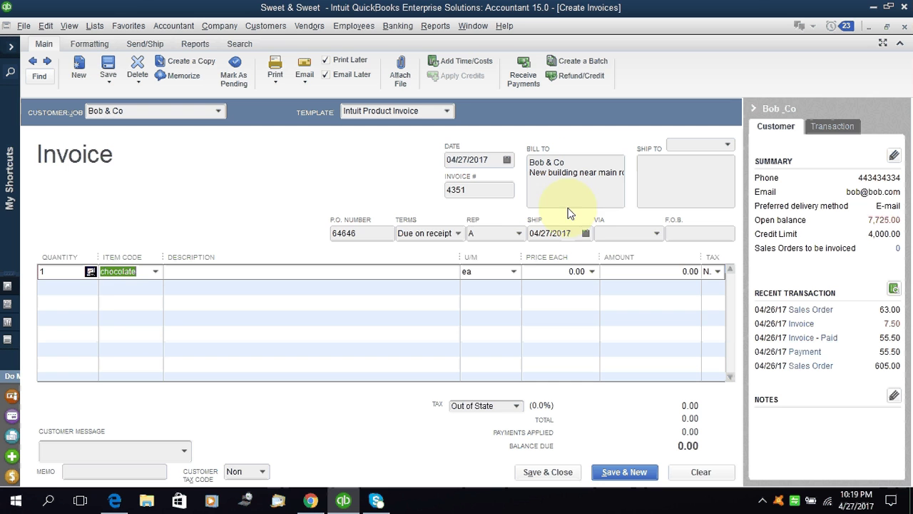
pyautogui.click(67, 271)
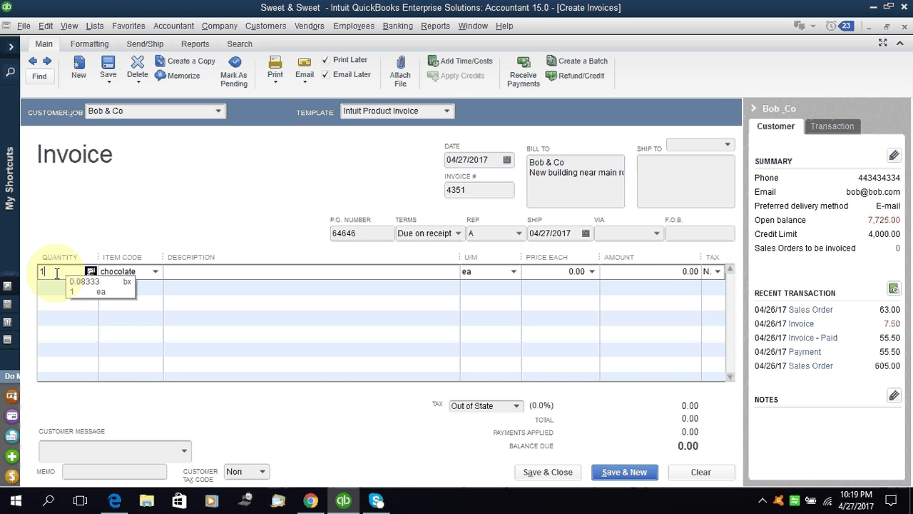
pyautogui.press('BackSpace')
pyautogui.write('10 ea')
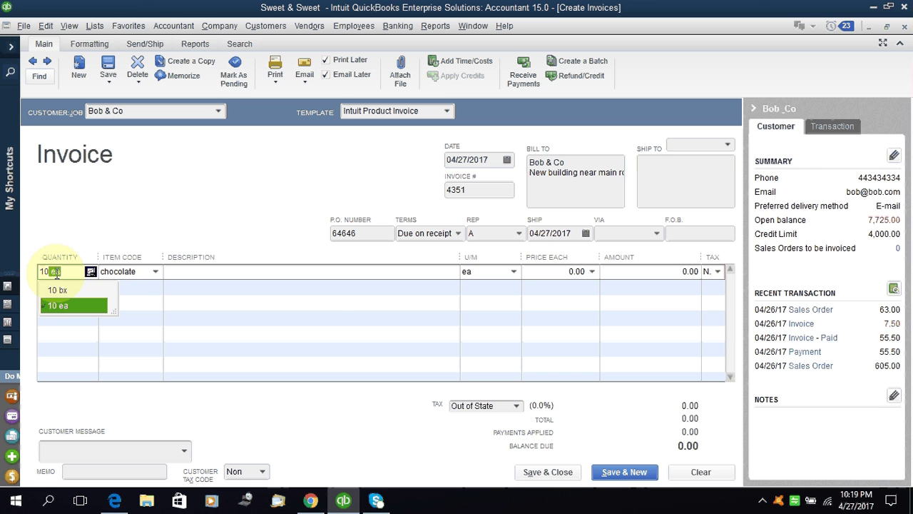
pyautogui.press('Tab')
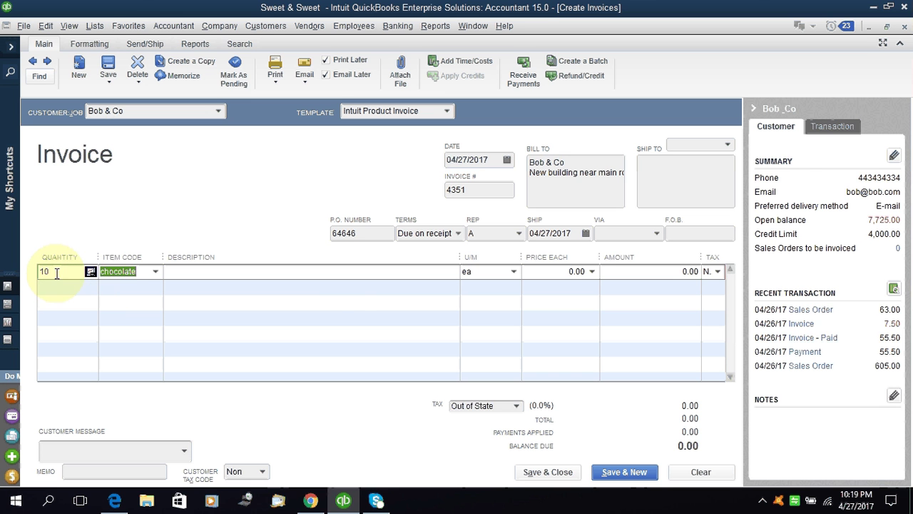
pyautogui.click(205, 271)
pyautogui.write('mna')
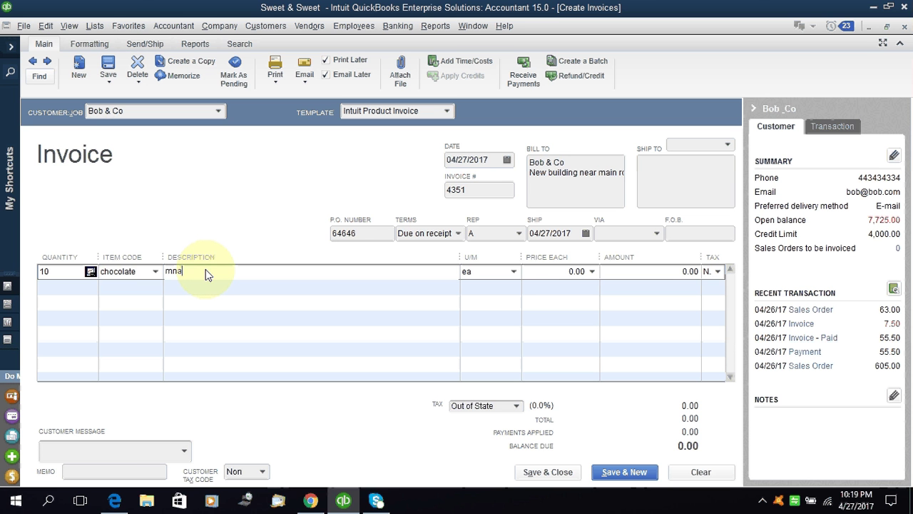
pyautogui.write('go cha')
pyautogui.write('colate')
pyautogui.press('Tab')
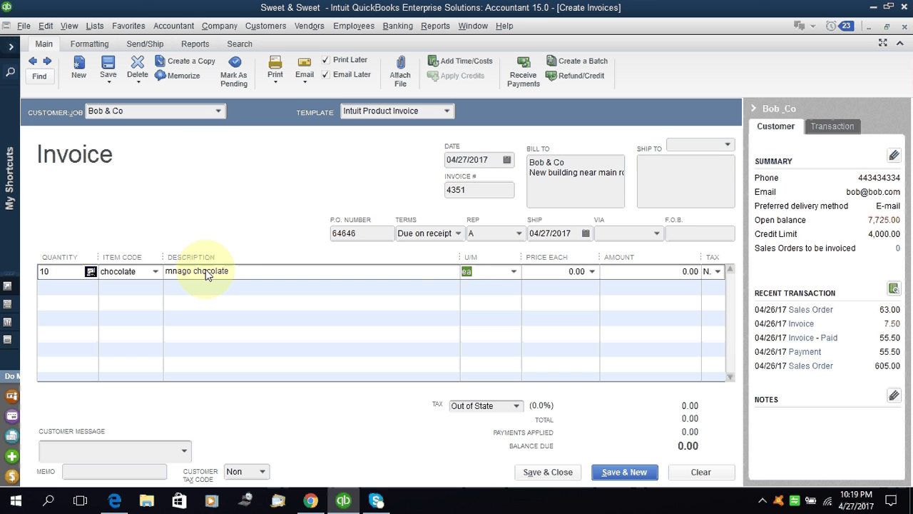
# Apply price level A (16.00) to the chocolate line, giving 160.00
pyautogui.click(592, 271)
pyautogui.click(593, 277)
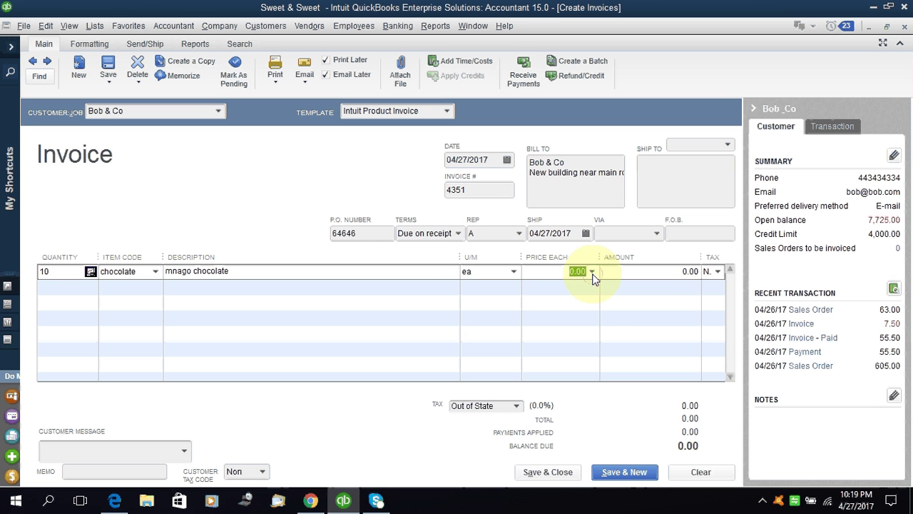
pyautogui.press('BackSpace')
pyautogui.press('BackSpace')
pyautogui.press('BackSpace')
pyautogui.press('BackSpace')
pyautogui.click(592, 272)
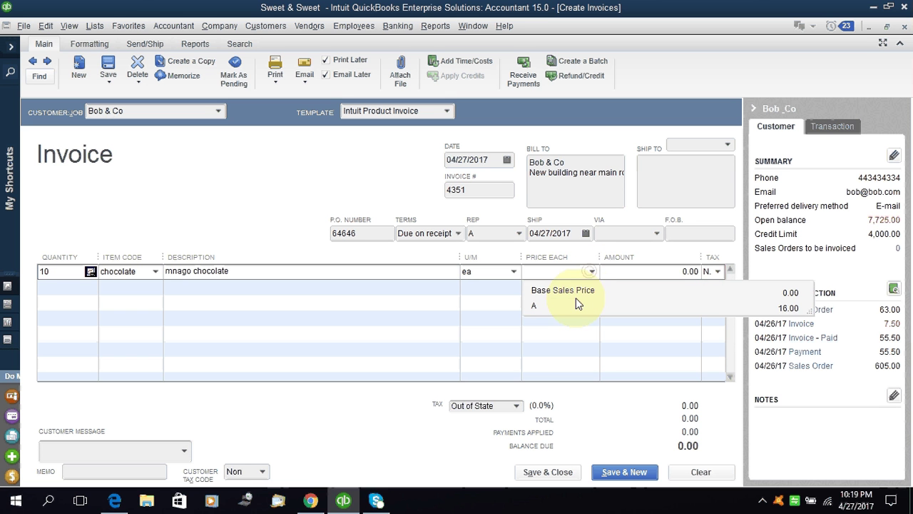
pyautogui.click(549, 307)
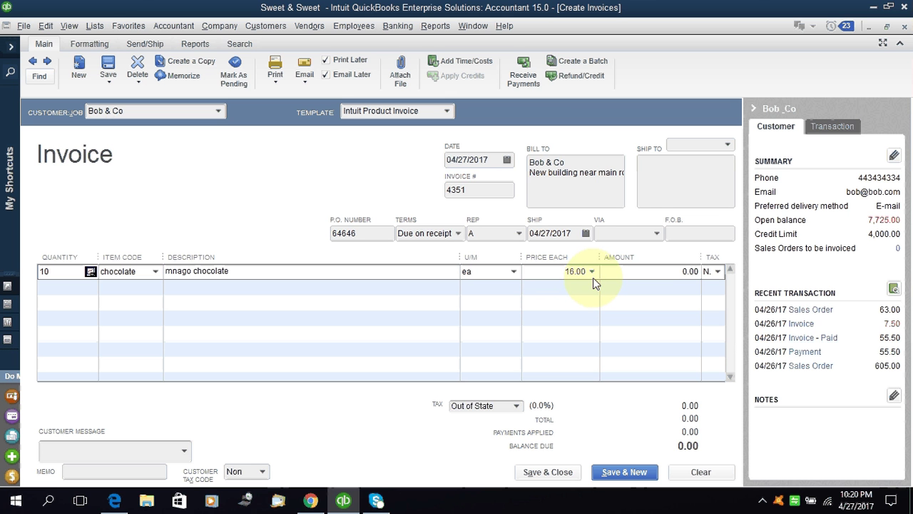
pyautogui.press('Tab')
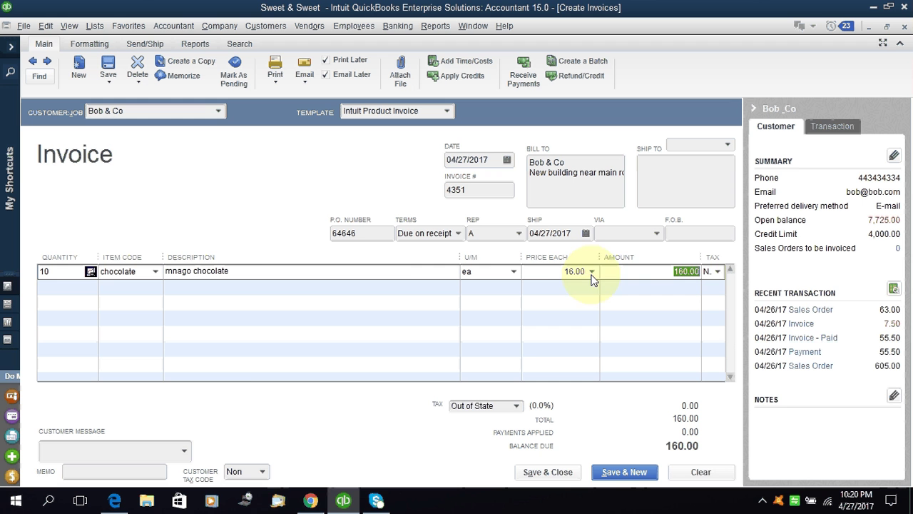
# Put Candy on the second invoice line and check its stock availability
pyautogui.click(79, 292)
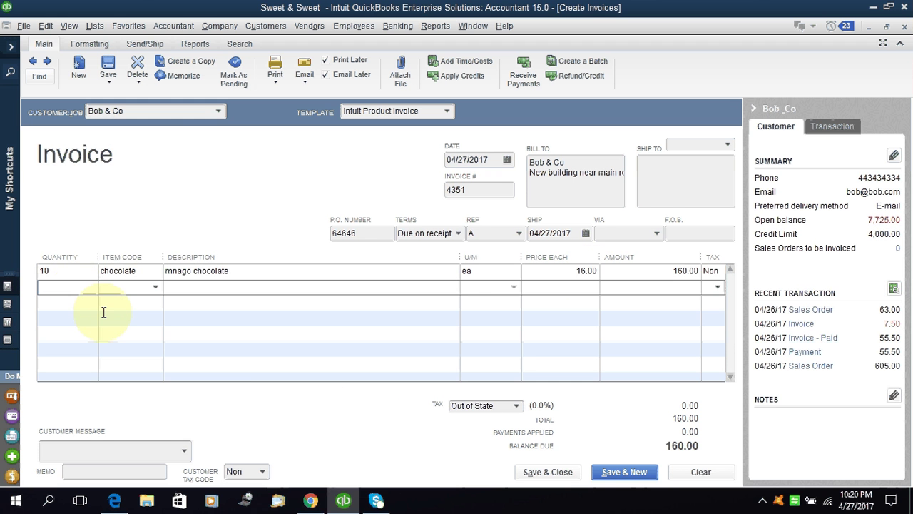
pyautogui.click(154, 289)
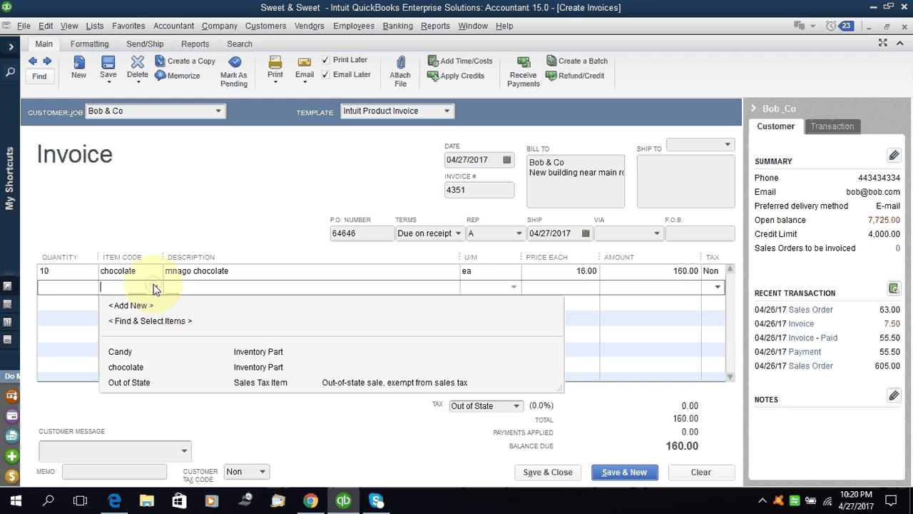
pyautogui.click(132, 352)
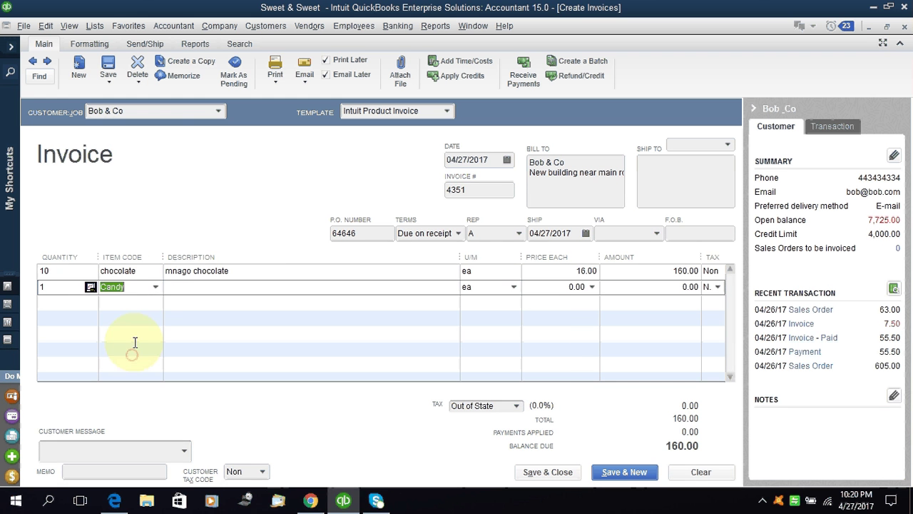
pyautogui.click(90, 288)
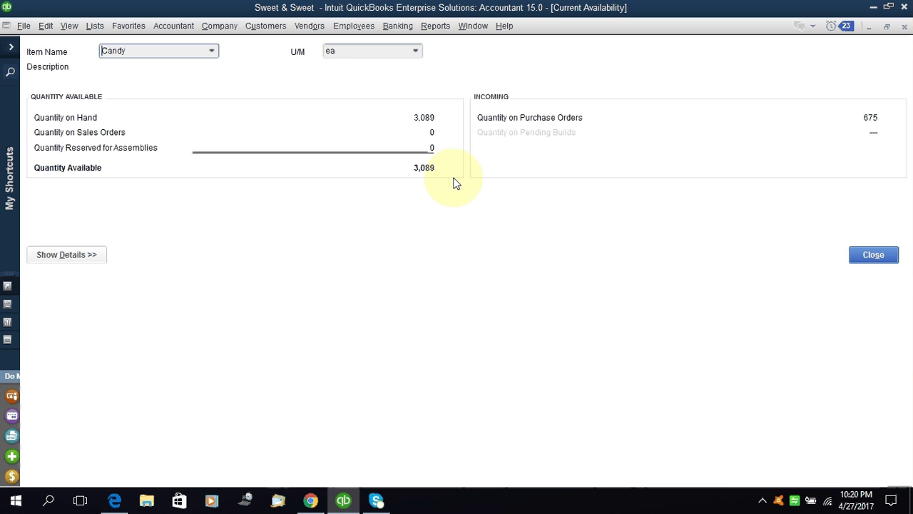
pyautogui.press('Escape')
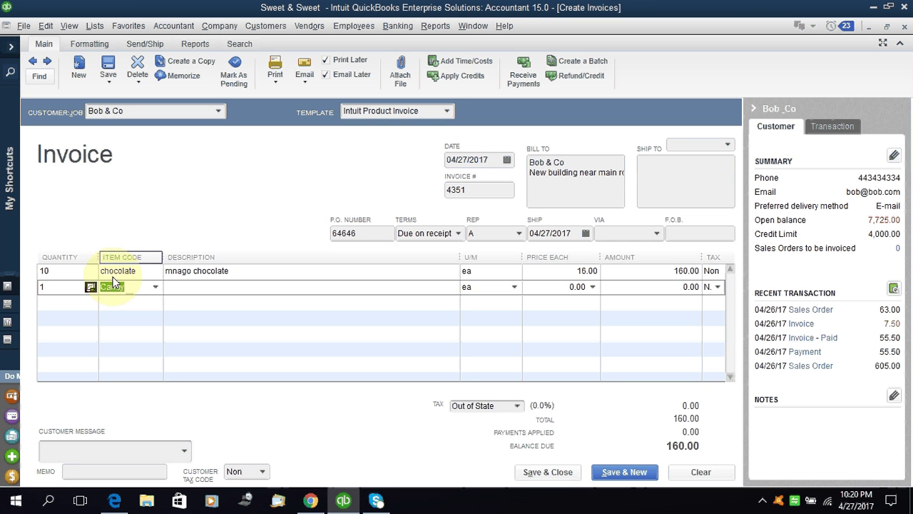
pyautogui.click(58, 287)
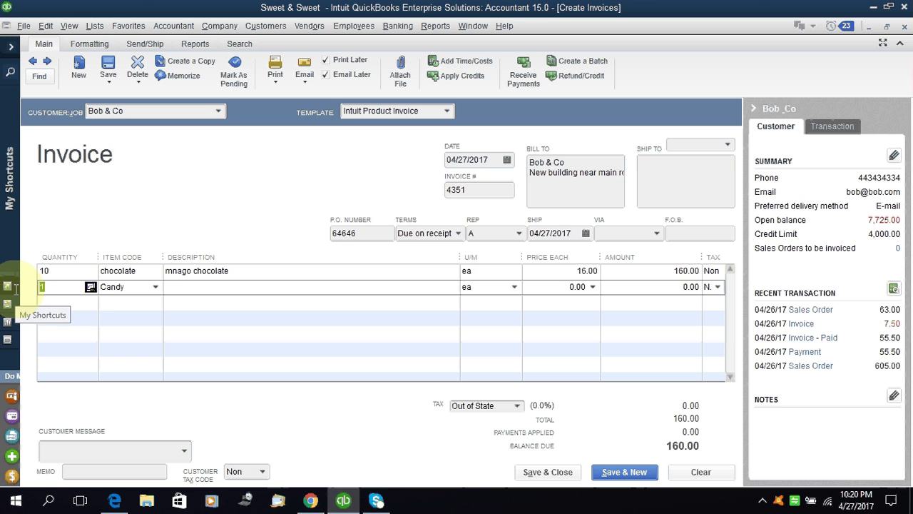
# Make the Candy line 50 ea of 'orange candy' at price level A, 1.50
pyautogui.write('50')
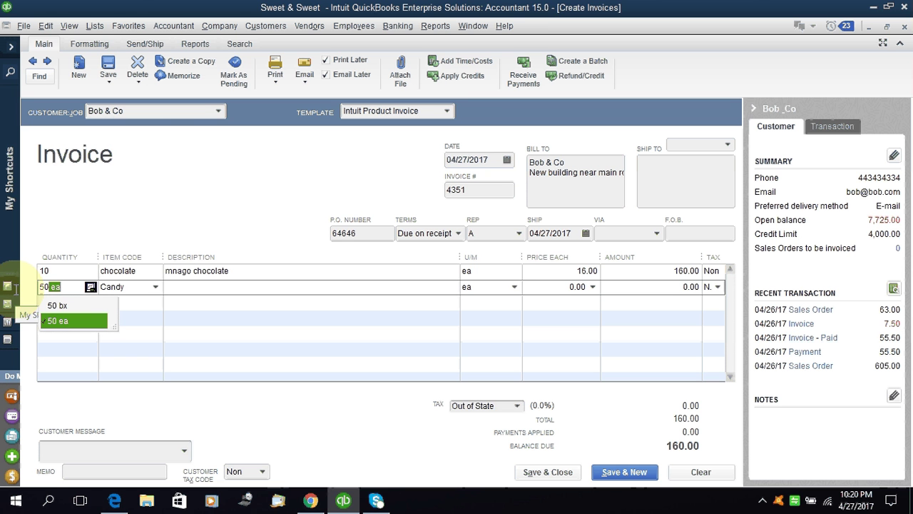
pyautogui.press('Tab')
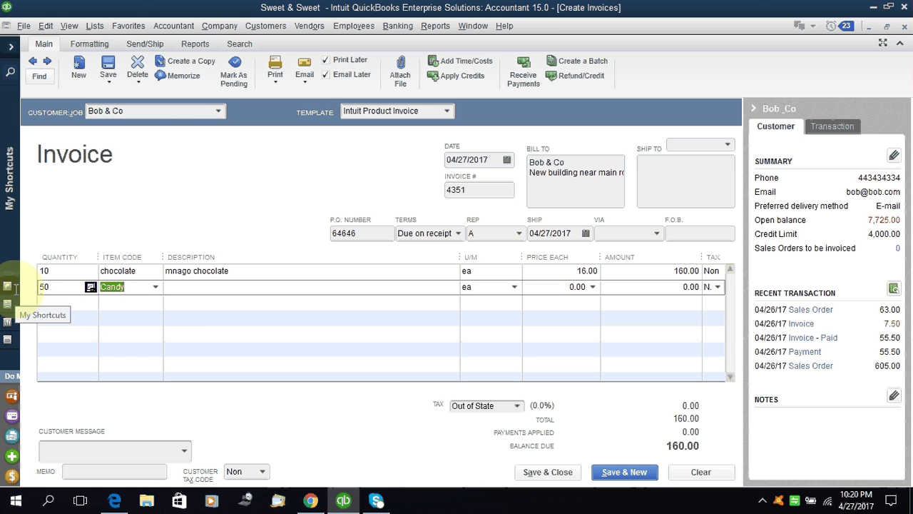
pyautogui.click(183, 291)
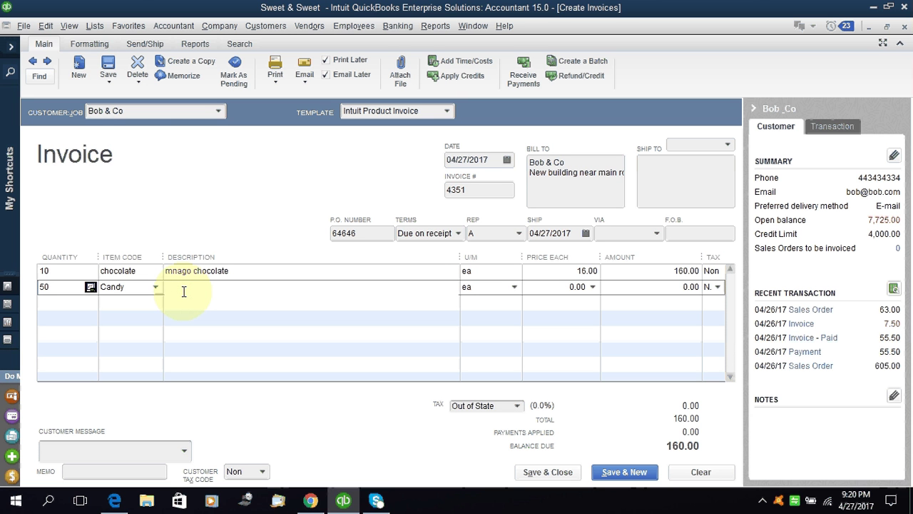
pyautogui.write('orange candy')
pyautogui.press('Tab')
pyautogui.press('Tab')
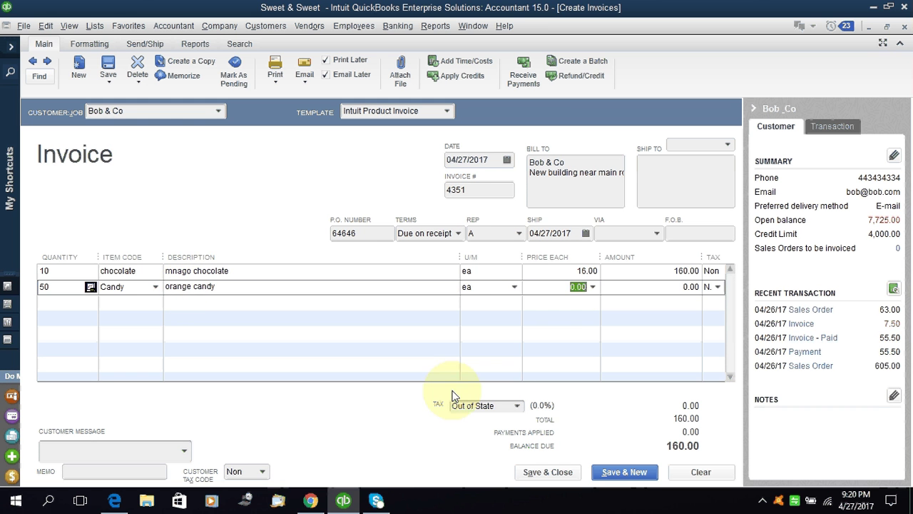
pyautogui.click(592, 287)
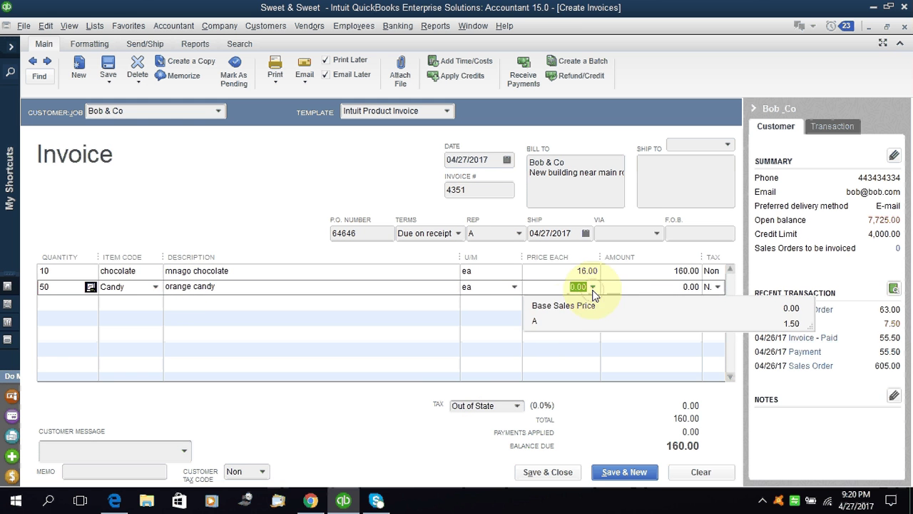
pyautogui.click(542, 319)
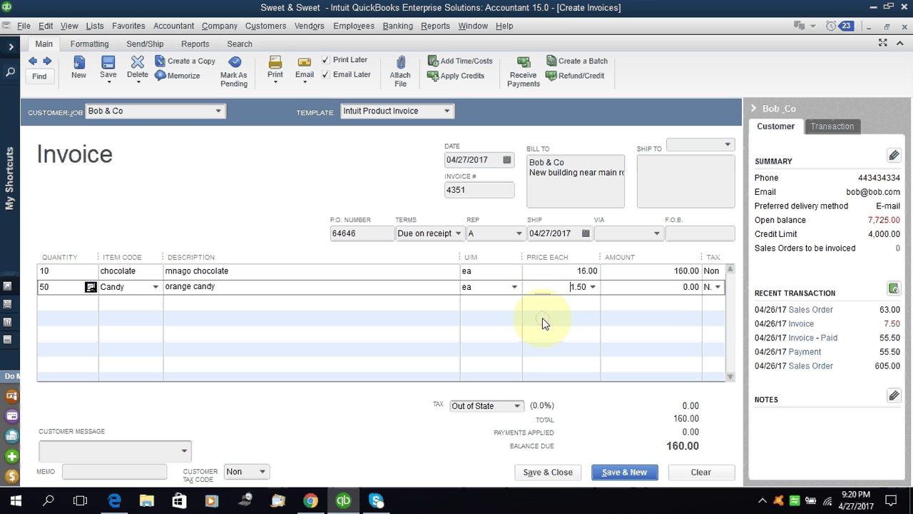
pyautogui.click(670, 294)
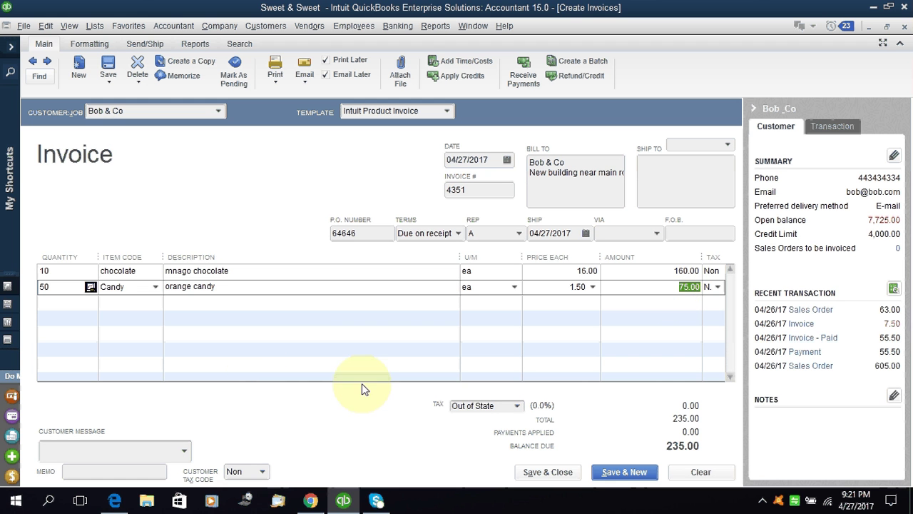
# Change the candy quantity to 250, making the line 375.00 and total 535.00
pyautogui.click(46, 286)
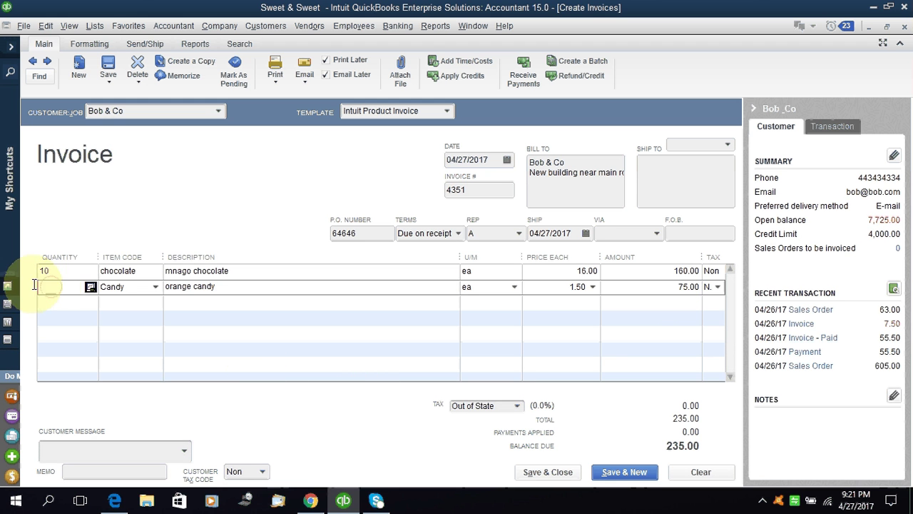
pyautogui.write('250')
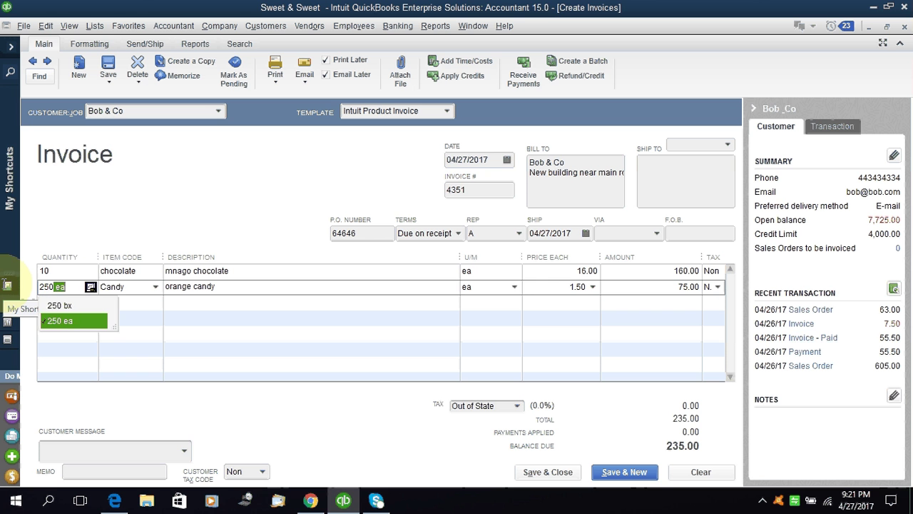
pyautogui.press('Tab')
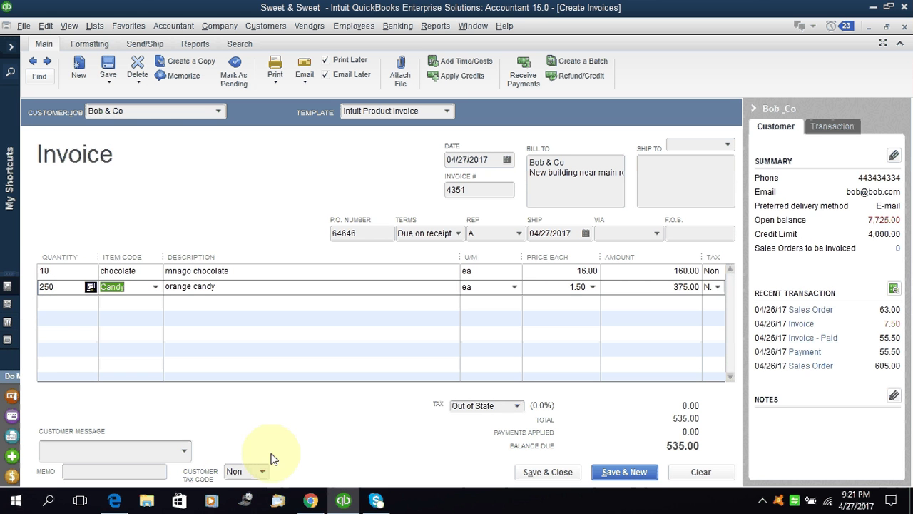
pyautogui.click(184, 450)
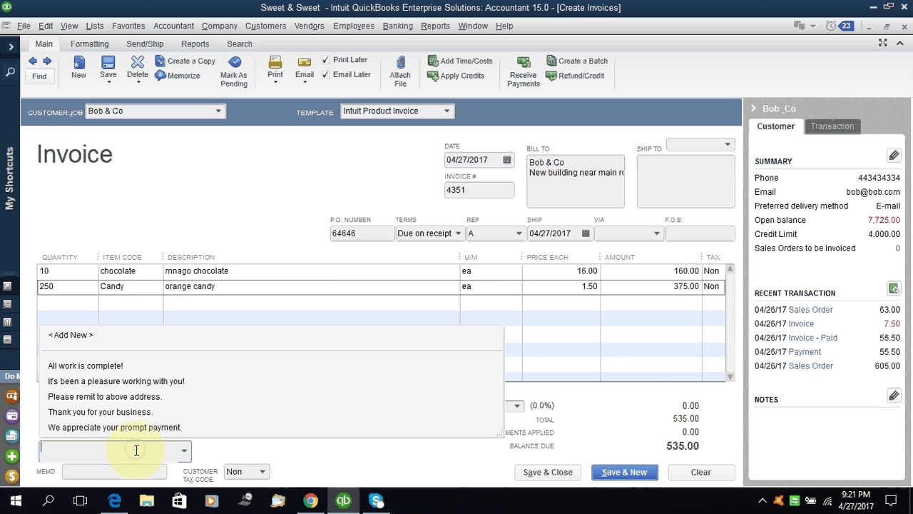
pyautogui.click(108, 471)
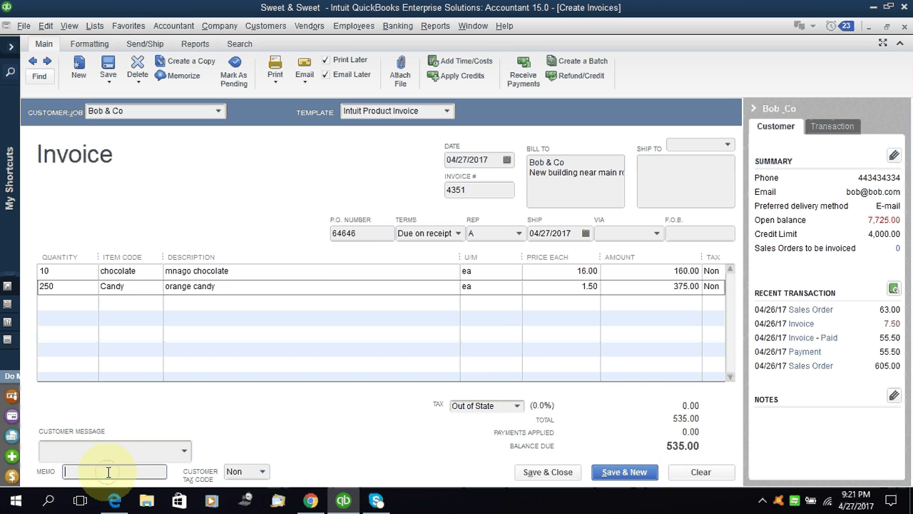
pyautogui.click(263, 472)
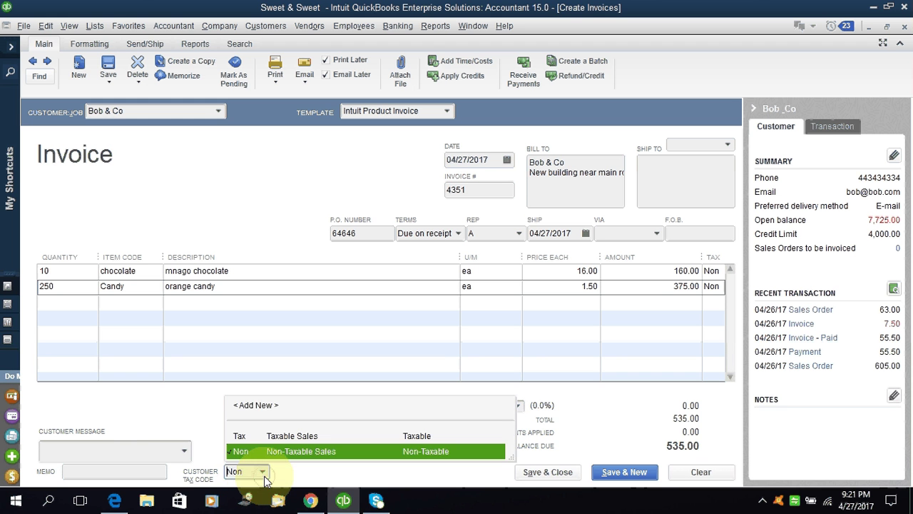
pyautogui.click(264, 477)
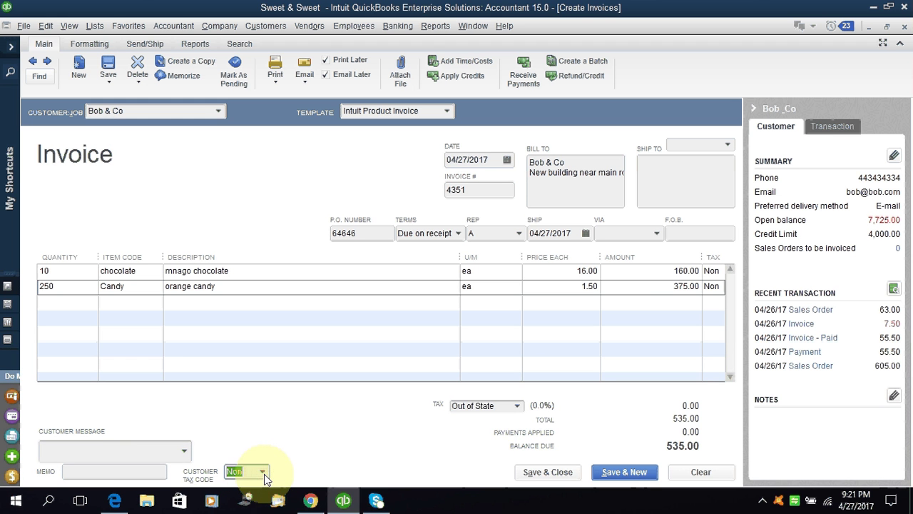
pyautogui.click(618, 471)
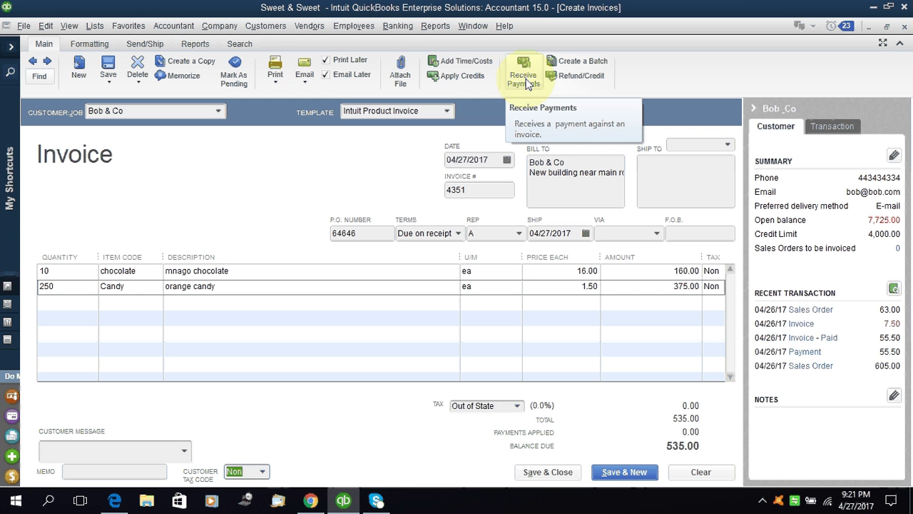
# Save the invoice, accepting the credit-limit and rep prompts and correcting the spelling to mango
pyautogui.click(108, 69)
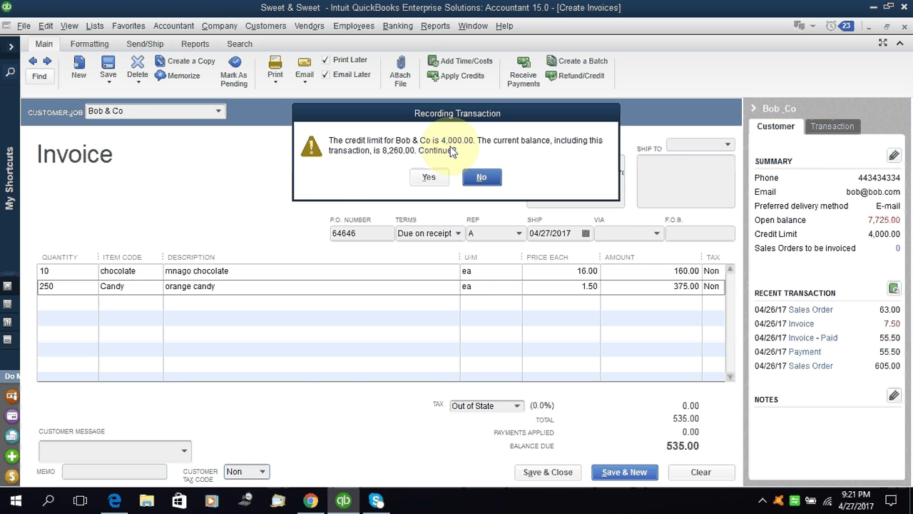
pyautogui.click(429, 177)
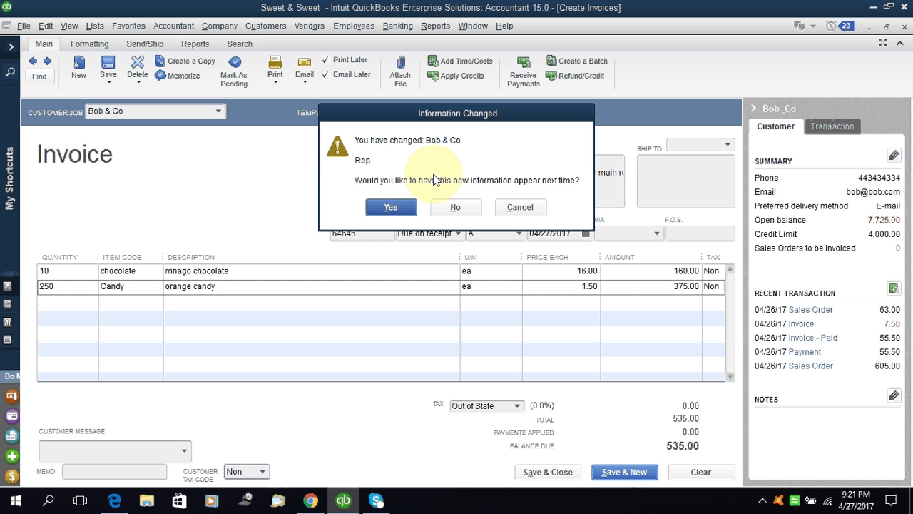
pyautogui.click(391, 209)
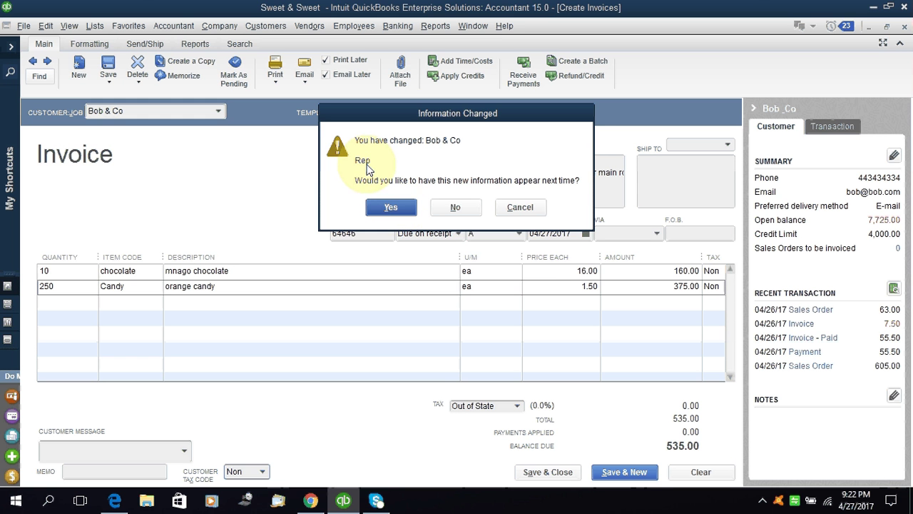
pyautogui.click(393, 213)
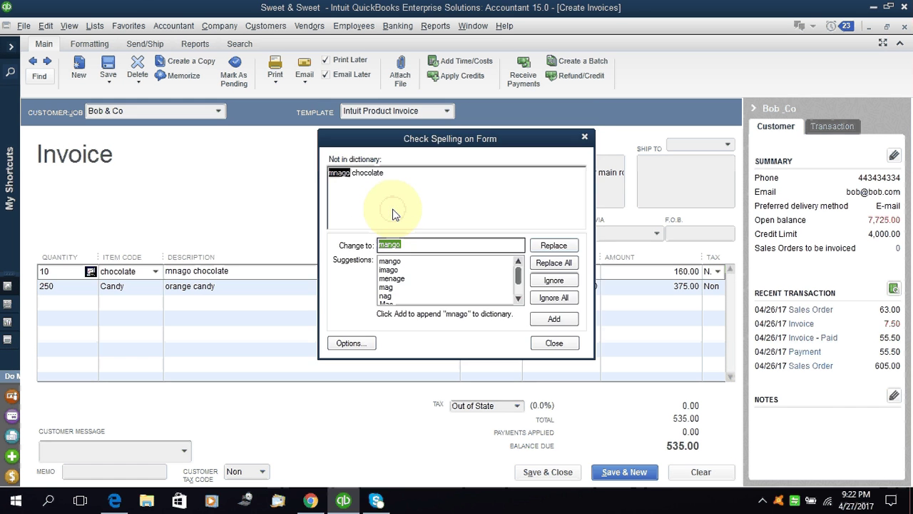
pyautogui.click(560, 264)
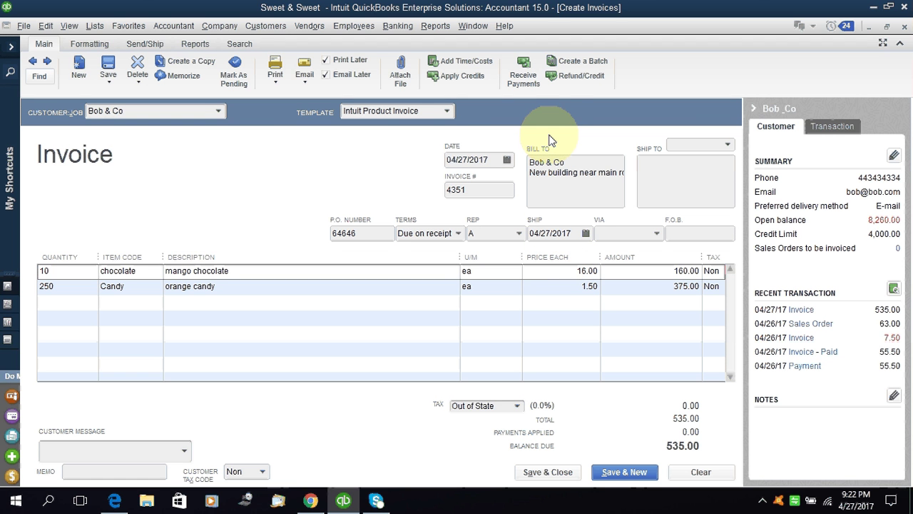
# Discard the first payment form, then reopen Receive Payments with 535.00 applied to invoice 4351
pyautogui.click(521, 86)
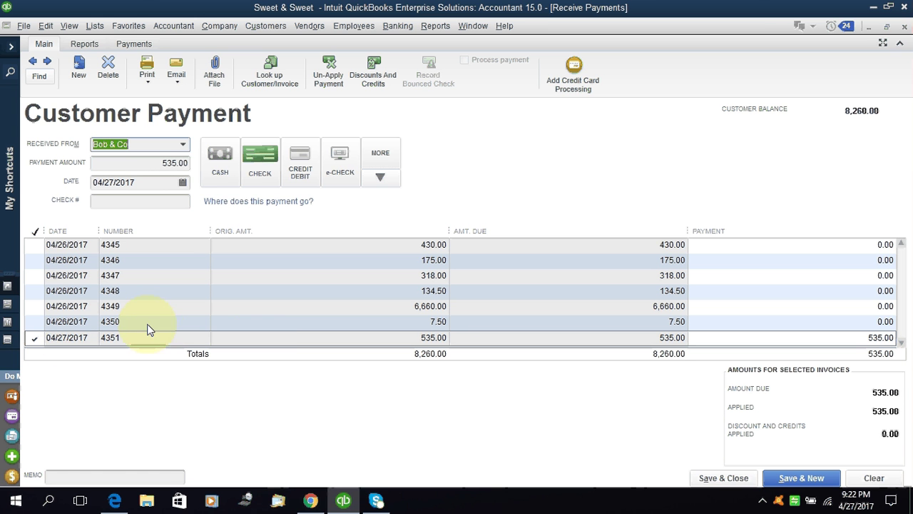
pyautogui.press('Escape')
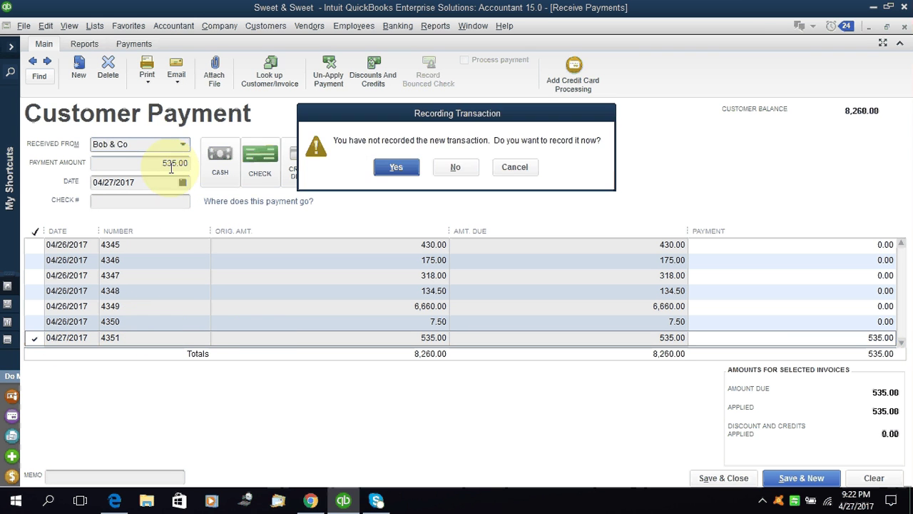
pyautogui.click(455, 166)
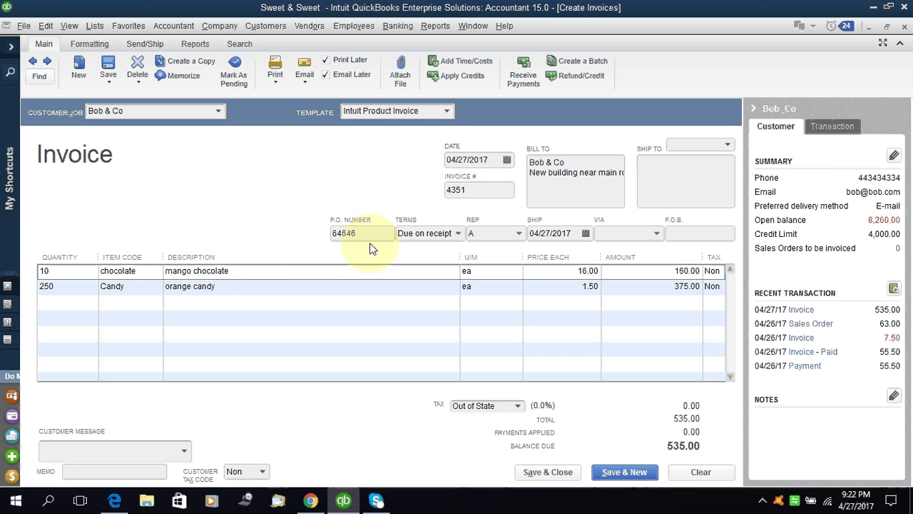
pyautogui.click(468, 196)
pyautogui.click(526, 74)
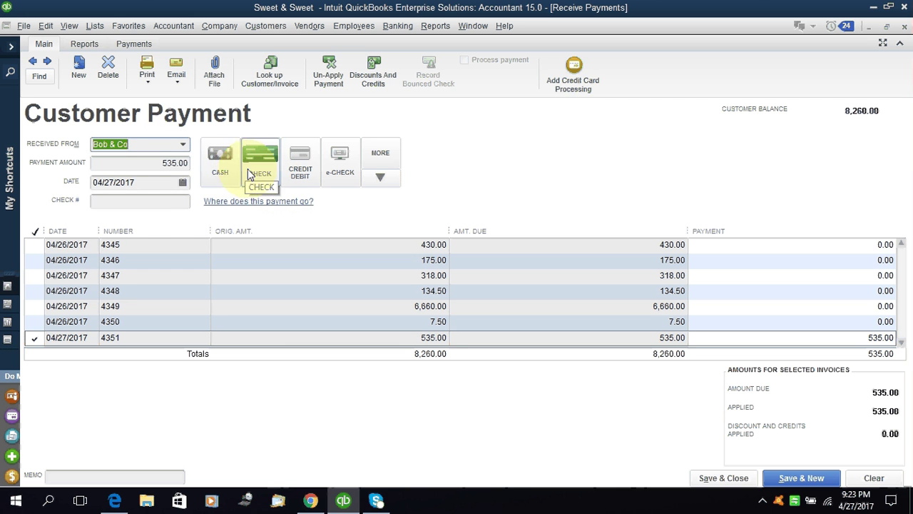
# Try Cash and the other methods, then leave Check as the payment method for the 535.00 payment
pyautogui.click(222, 174)
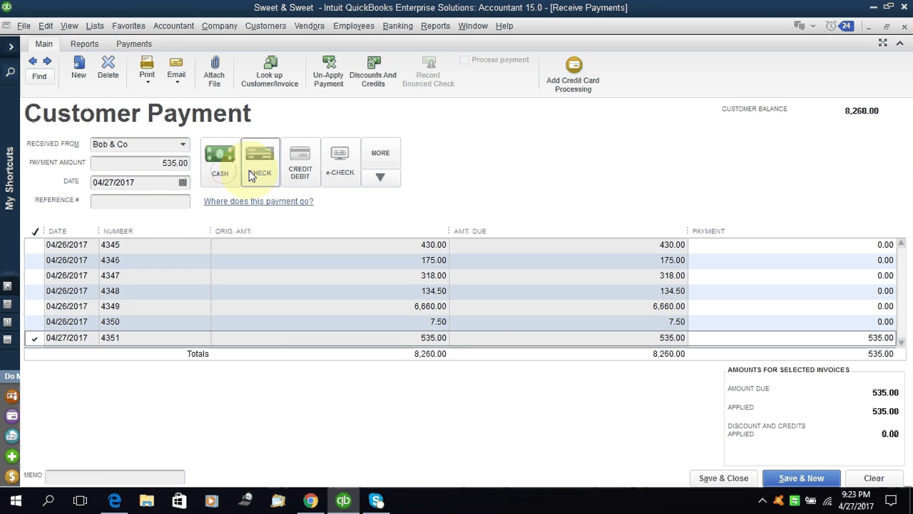
pyautogui.click(250, 175)
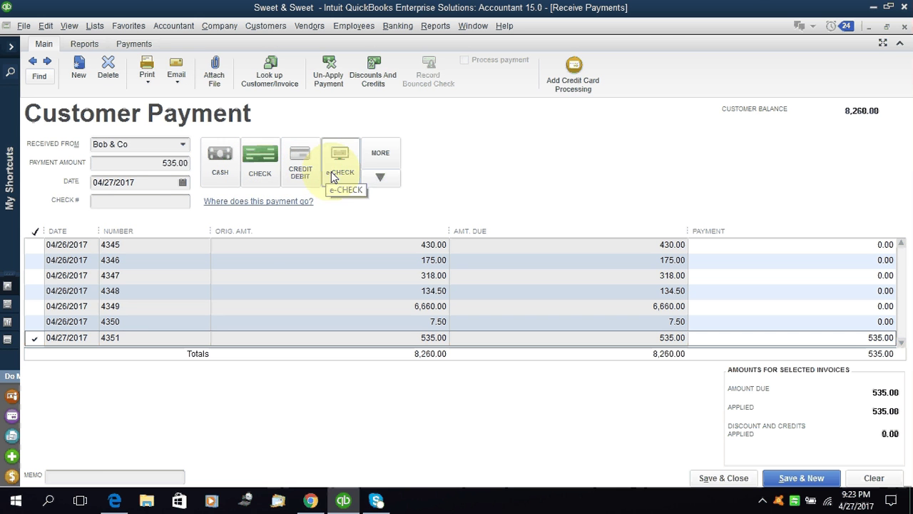
pyautogui.click(379, 176)
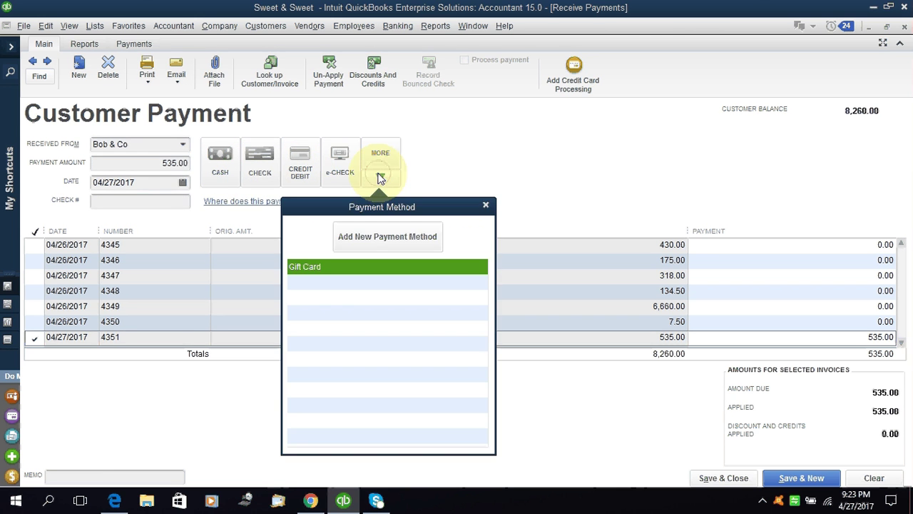
pyautogui.click(483, 205)
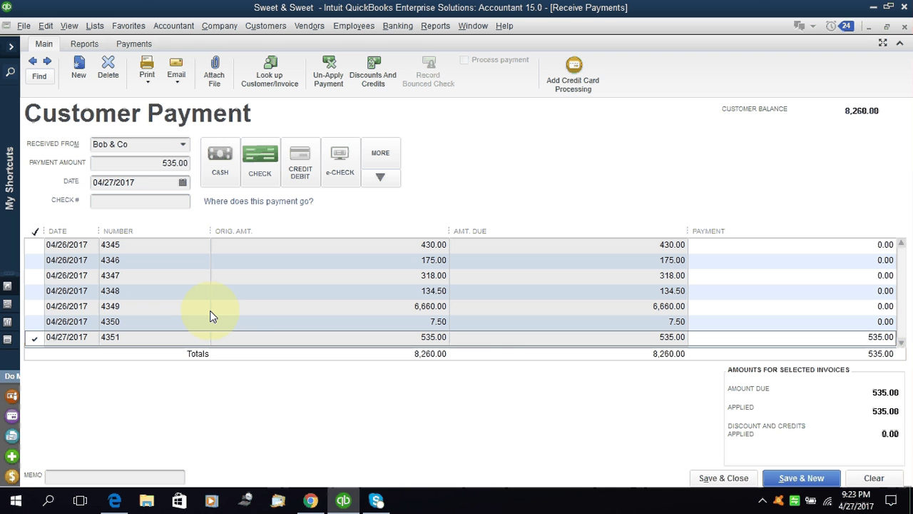
# Save the 535.00 payment so invoice 4351 shows paid with 0.00 due, and open its Print menu
pyautogui.click(723, 483)
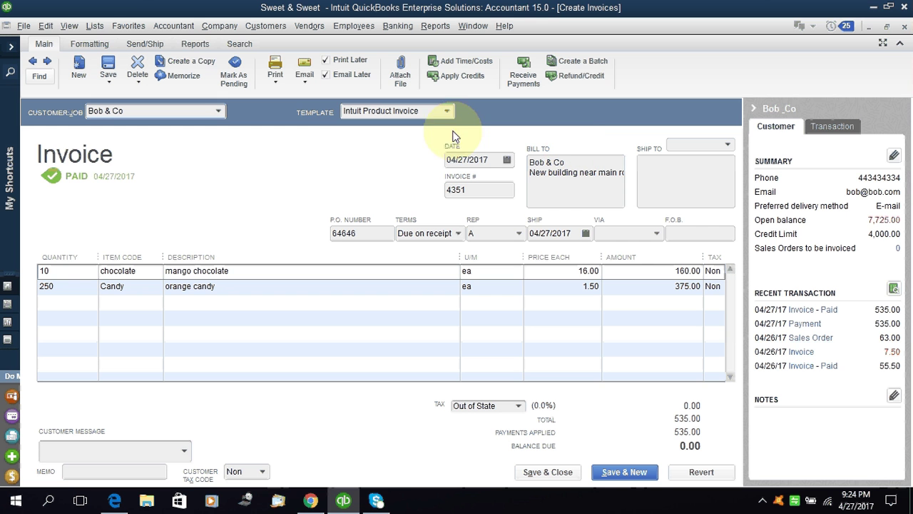
pyautogui.click(284, 85)
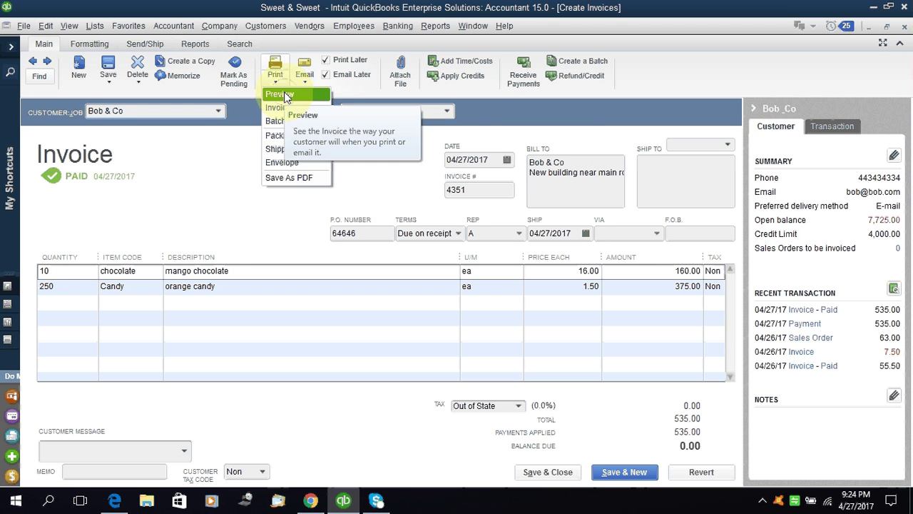
# Preview invoice 4351 with its PAID 04/27/2017 stamp, zoom in, then close the preview
pyautogui.click(285, 96)
pyautogui.click(179, 130)
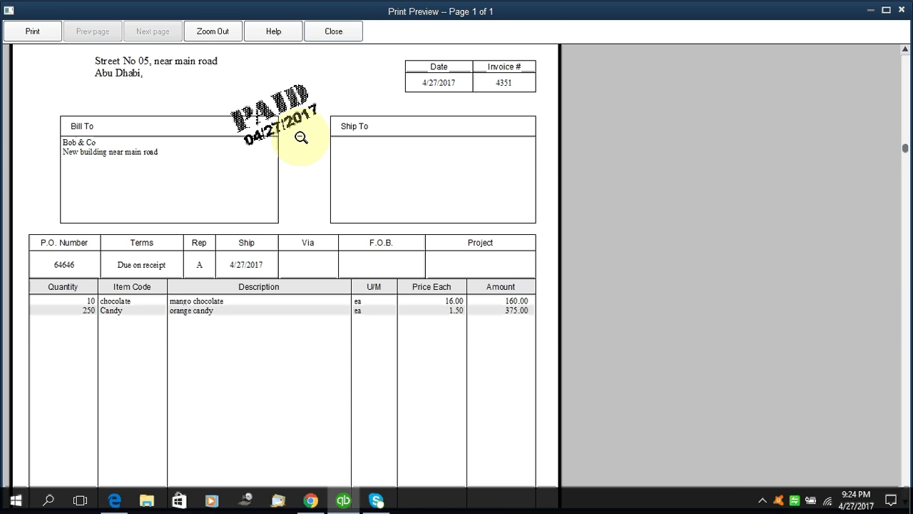
pyautogui.press('Escape')
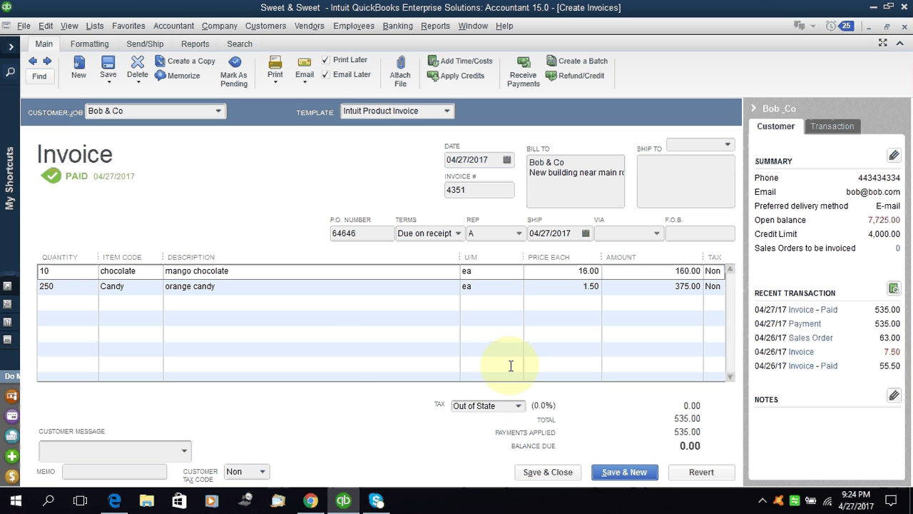
# Save and close the paid invoice 4351, returning to the Home page
pyautogui.click(541, 473)
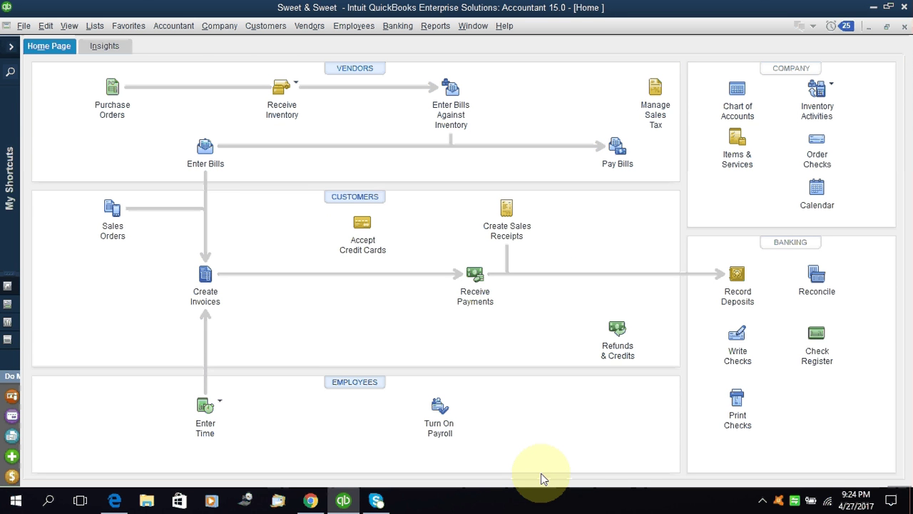